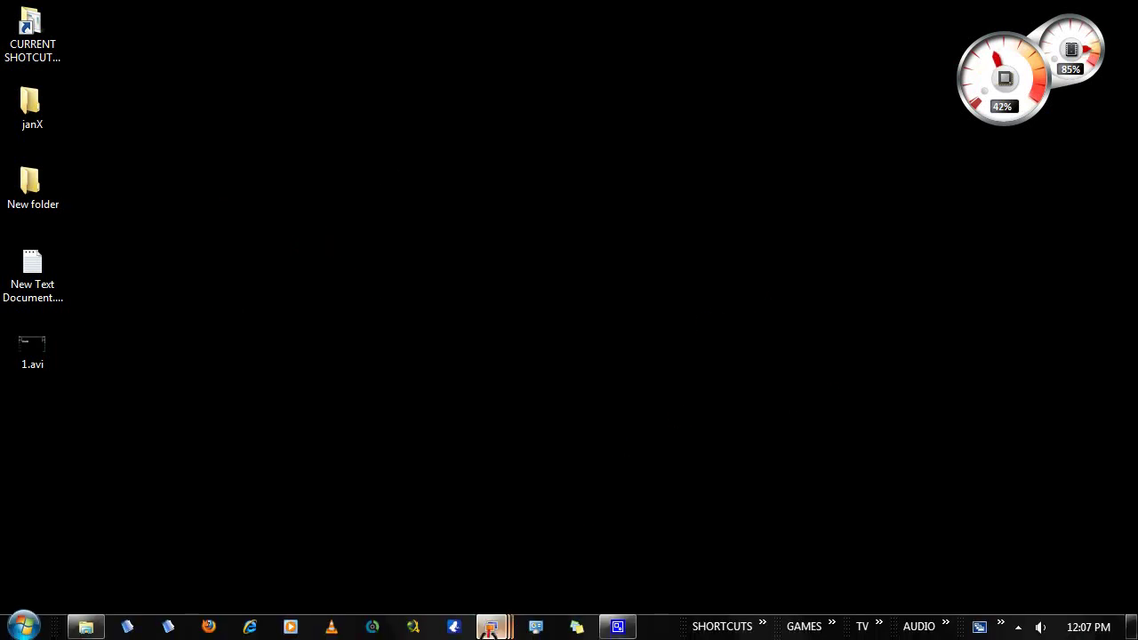
# Step: Reveal the auto-hidden taskbar and open the Windows 7 Start menu
pyautogui.moveTo(491, 627)
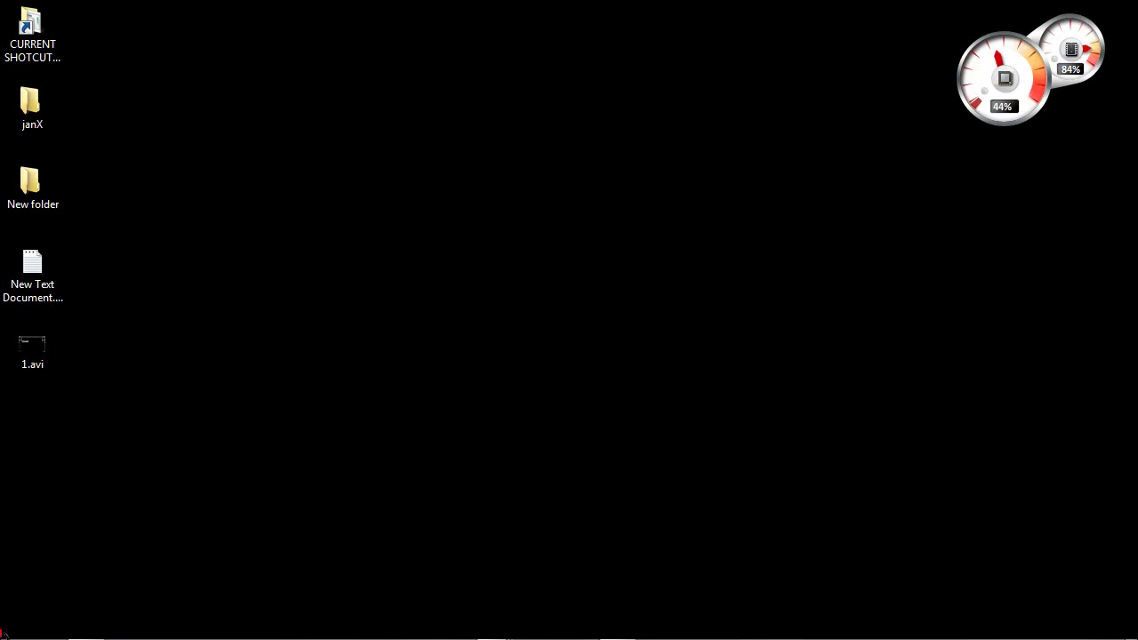
pyautogui.moveTo(54, 636)
pyautogui.click(22, 627)
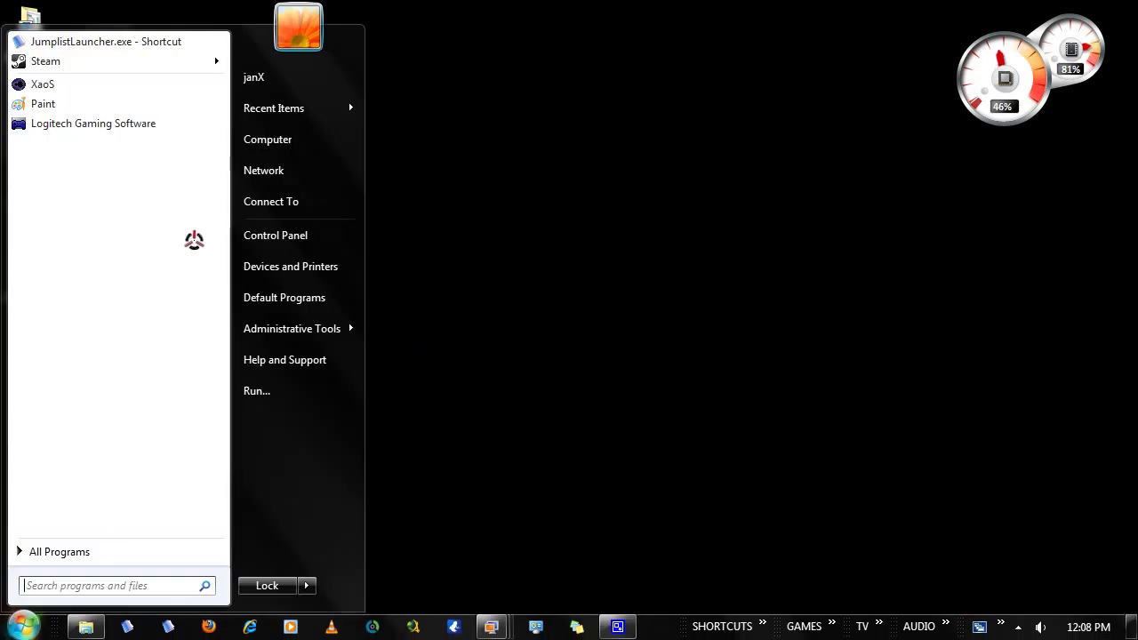
# Step: Open the DINGUX (G:) drive's Properties on the ReadyBoost tab from Computer
pyautogui.click(327, 143)
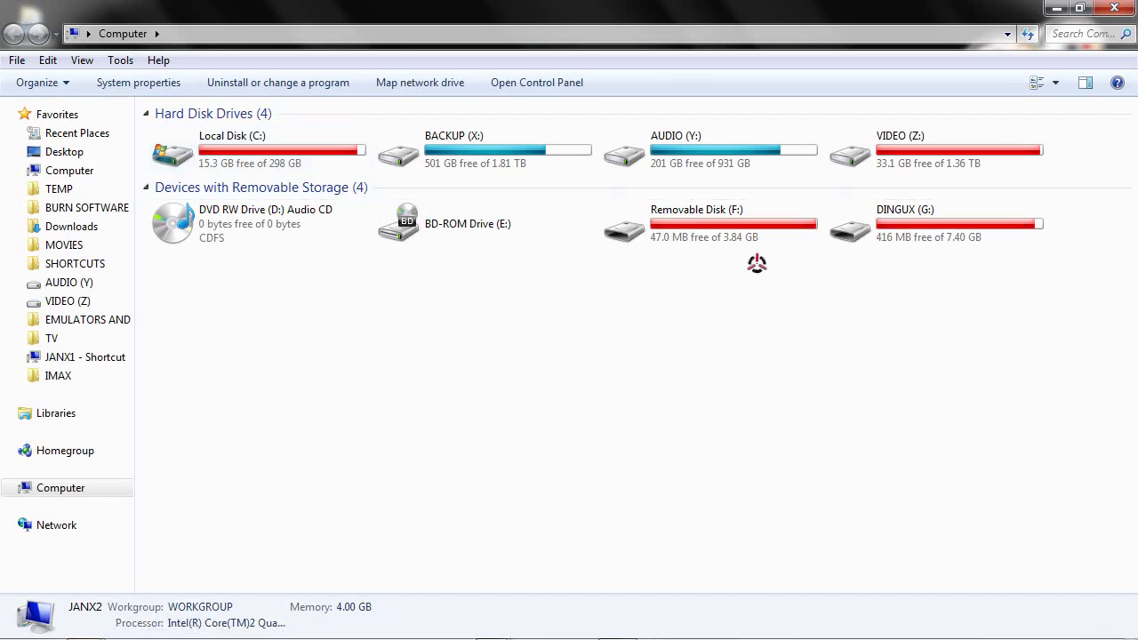
pyautogui.rightClick(933, 227)
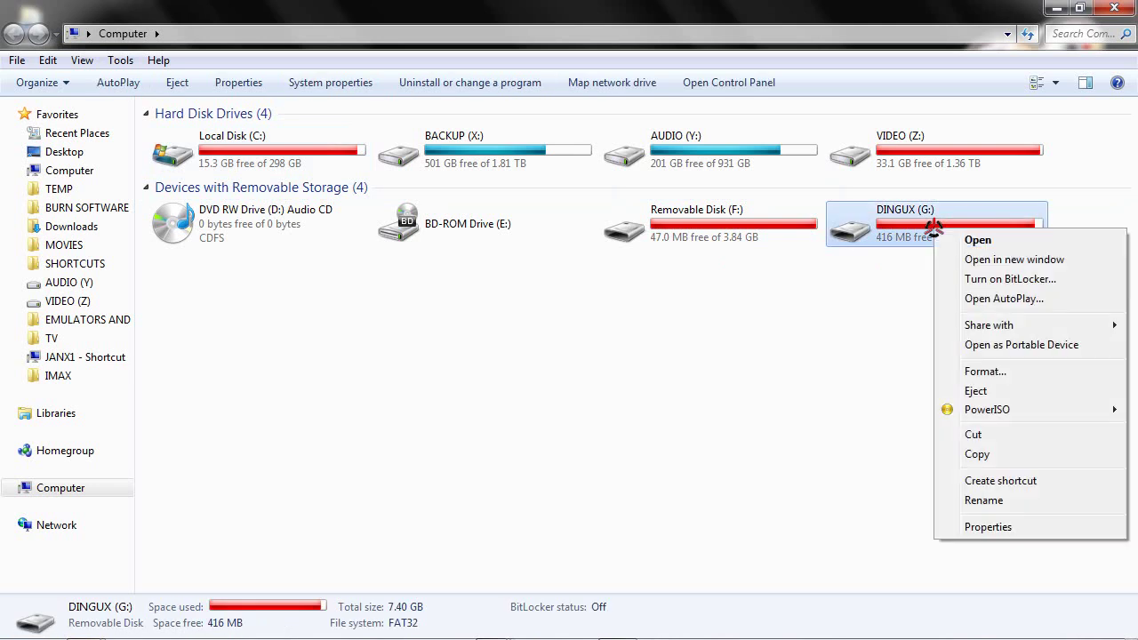
pyautogui.click(988, 527)
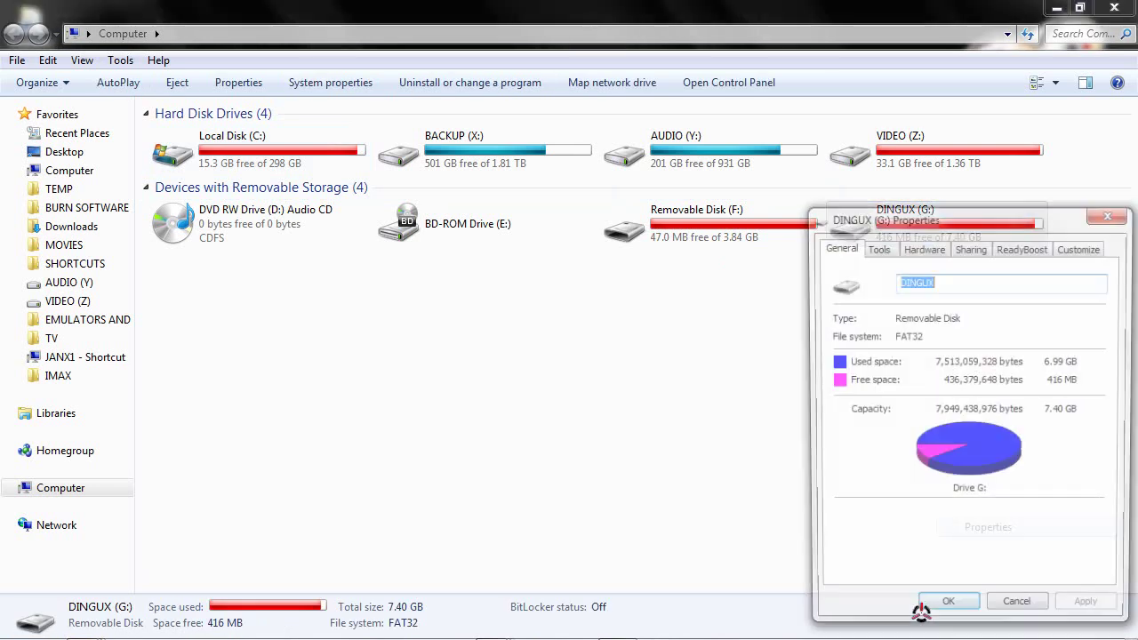
pyautogui.click(1022, 247)
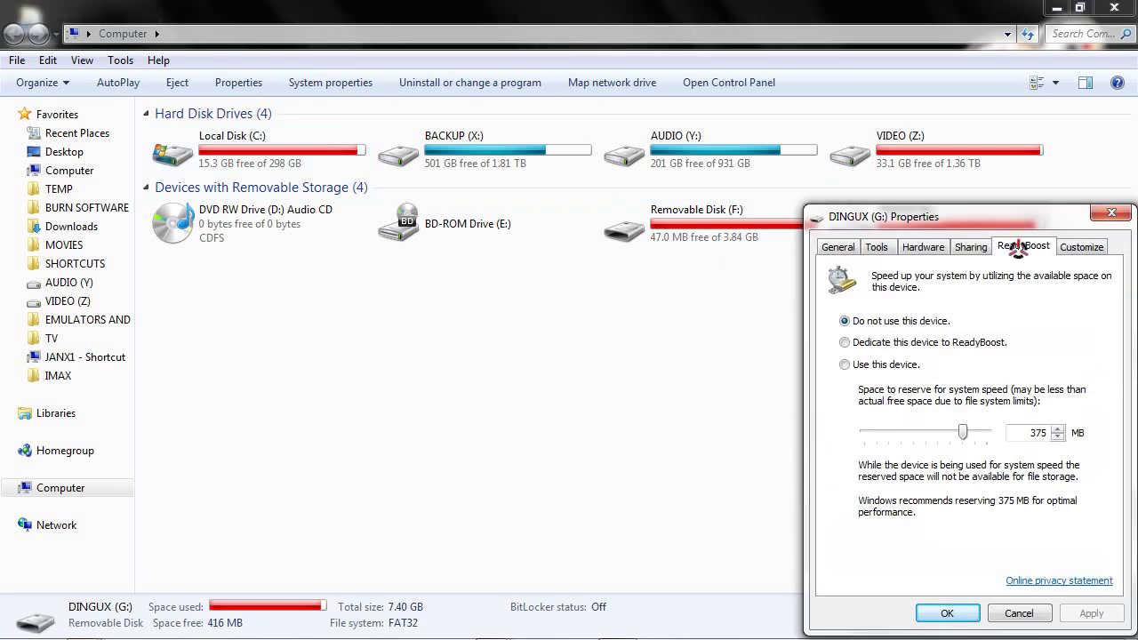
# Step: Try the 'Use this device' ReadyBoost option, then cancel without saving
pyautogui.moveTo(1020, 222); pyautogui.dragTo(685, 122)
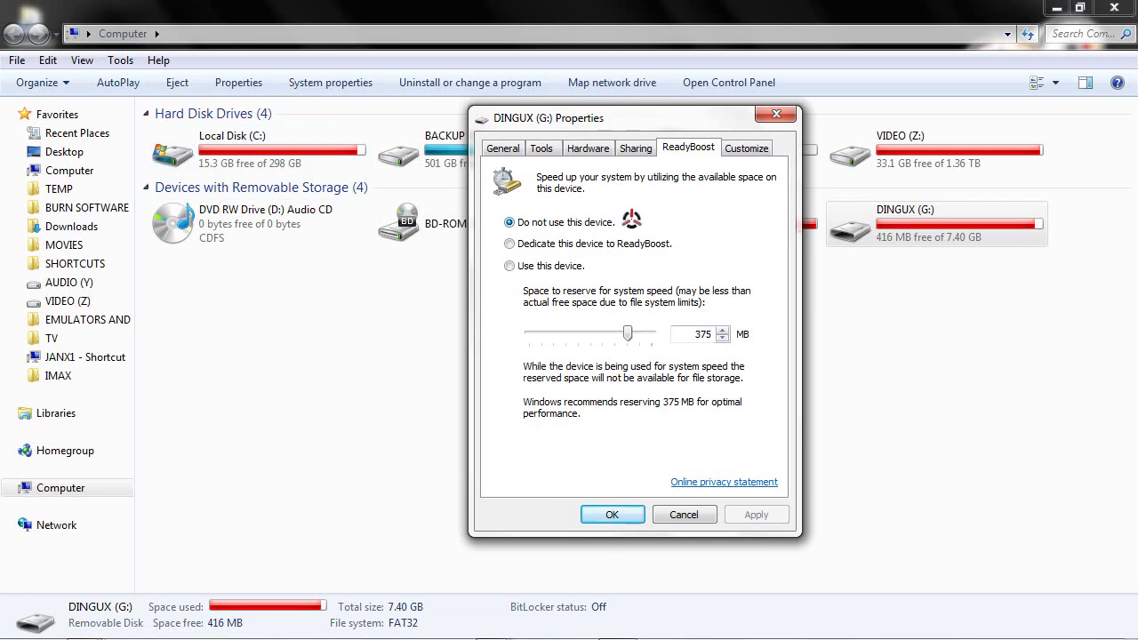
pyautogui.click(622, 244)
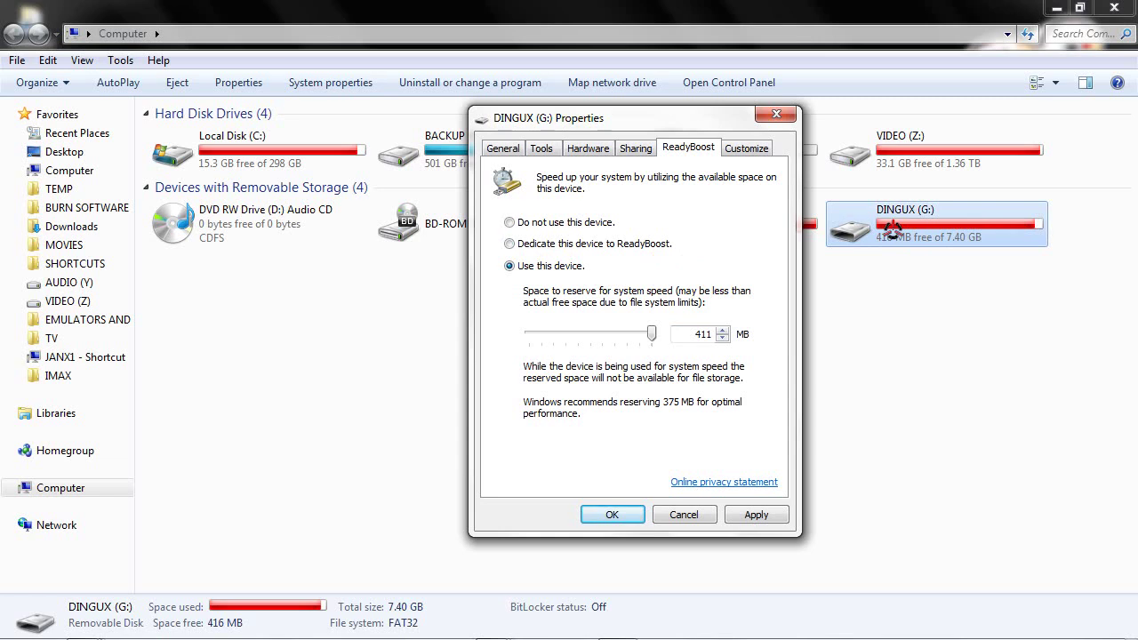
pyautogui.click(683, 514)
pyautogui.rightClick(894, 235)
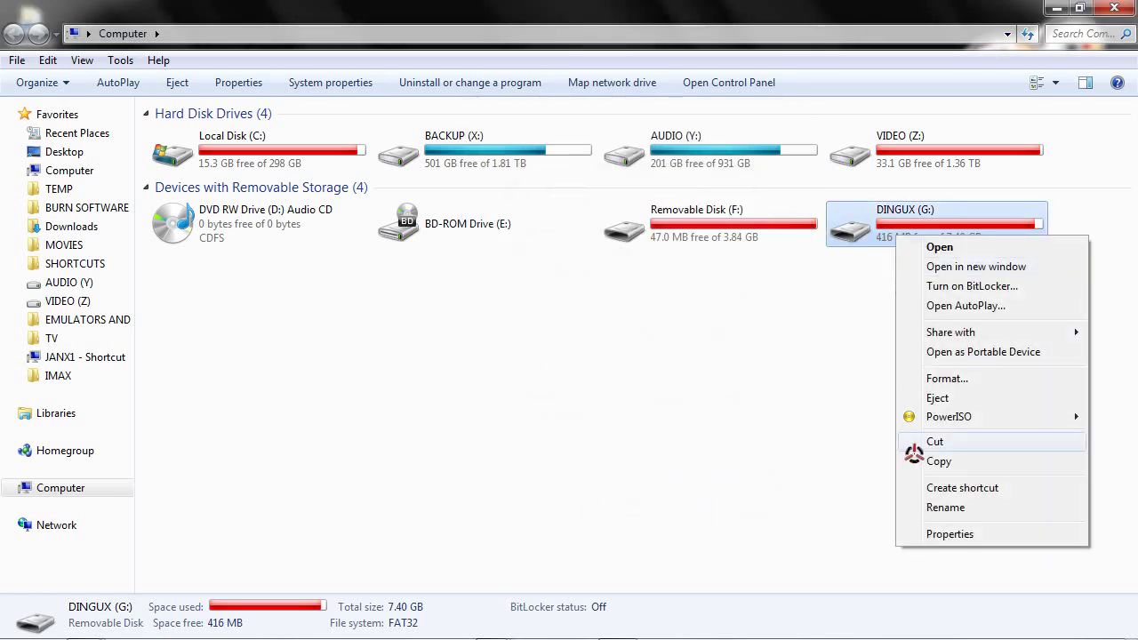
pyautogui.click(949, 534)
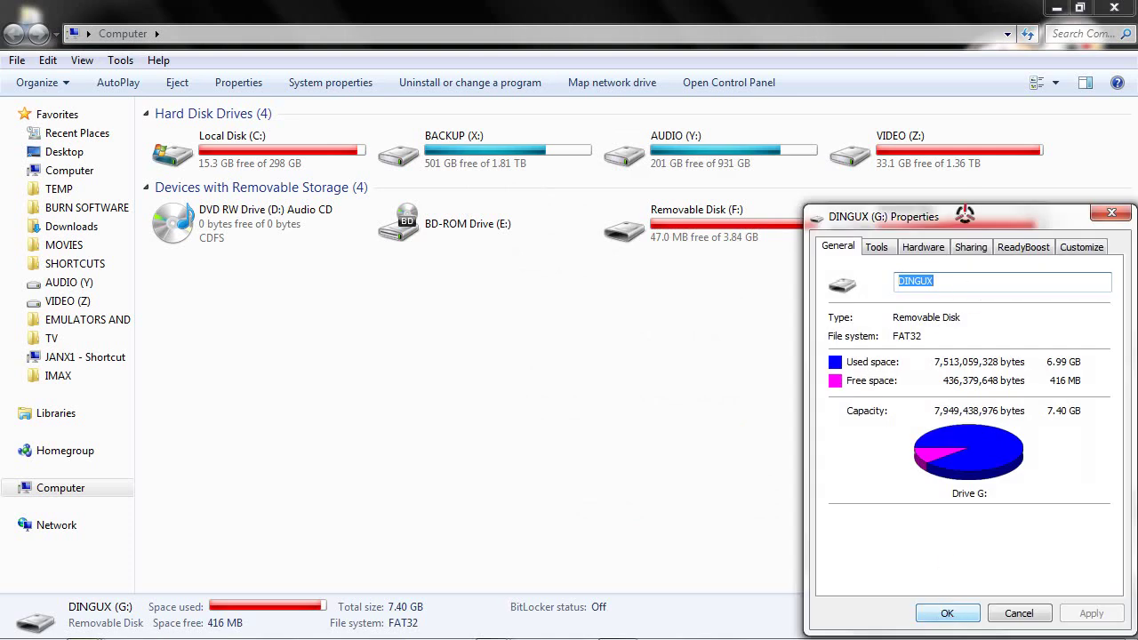
pyautogui.click(1011, 247)
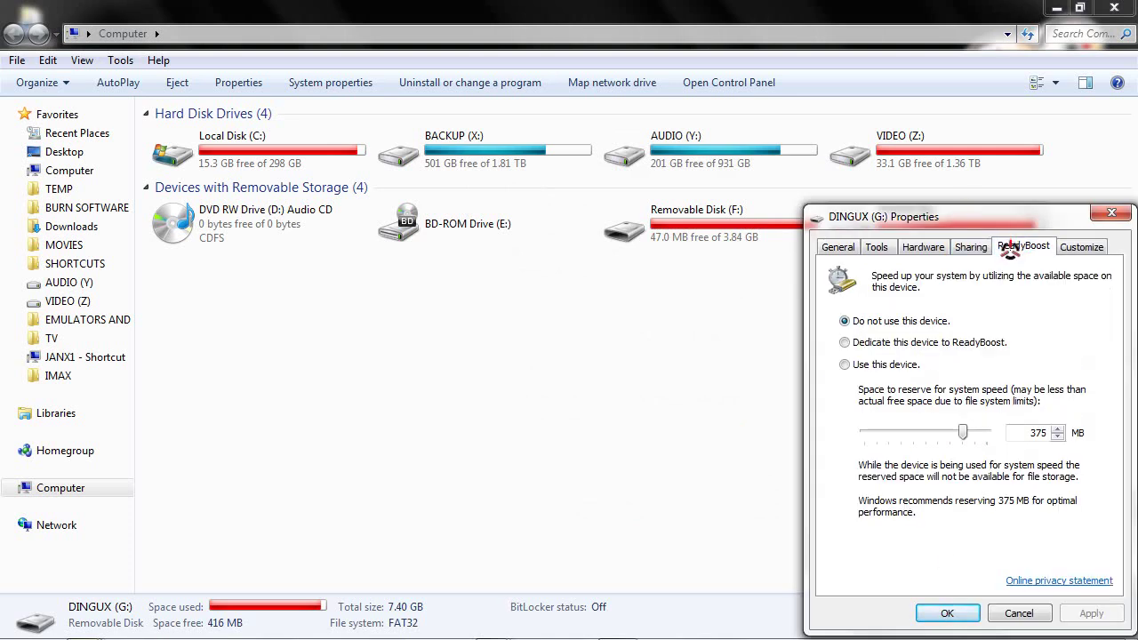
pyautogui.moveTo(928, 217); pyautogui.dragTo(425, 94)
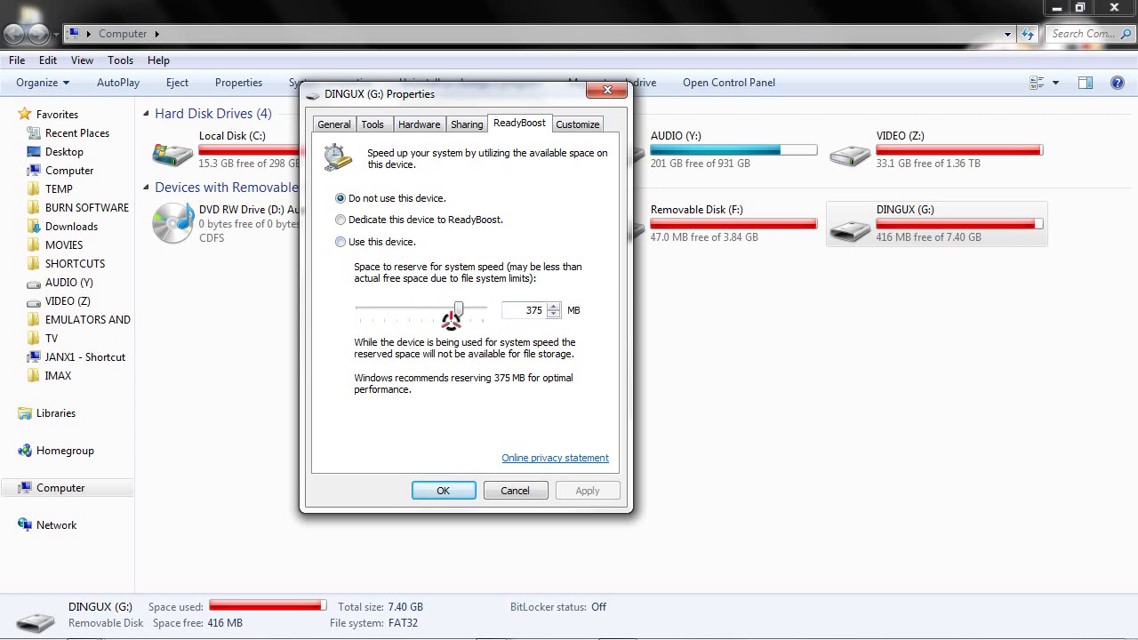
pyautogui.click(360, 244)
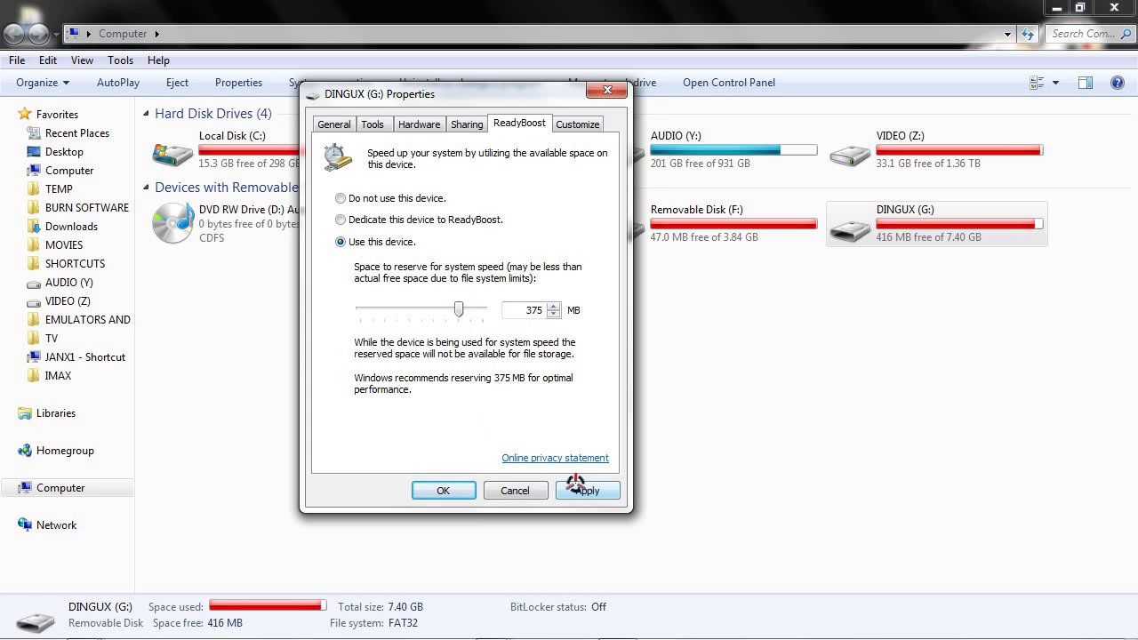
pyautogui.click(512, 491)
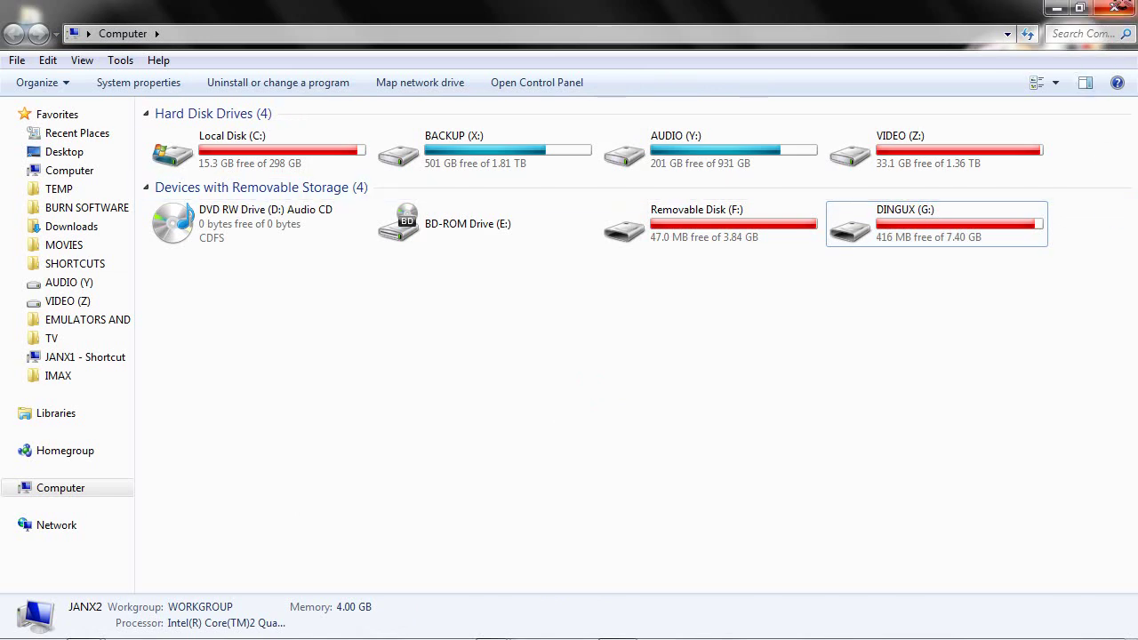
# Step: Close Explorer and open Advanced system settings from Computer's system properties
pyautogui.click(1117, 8)
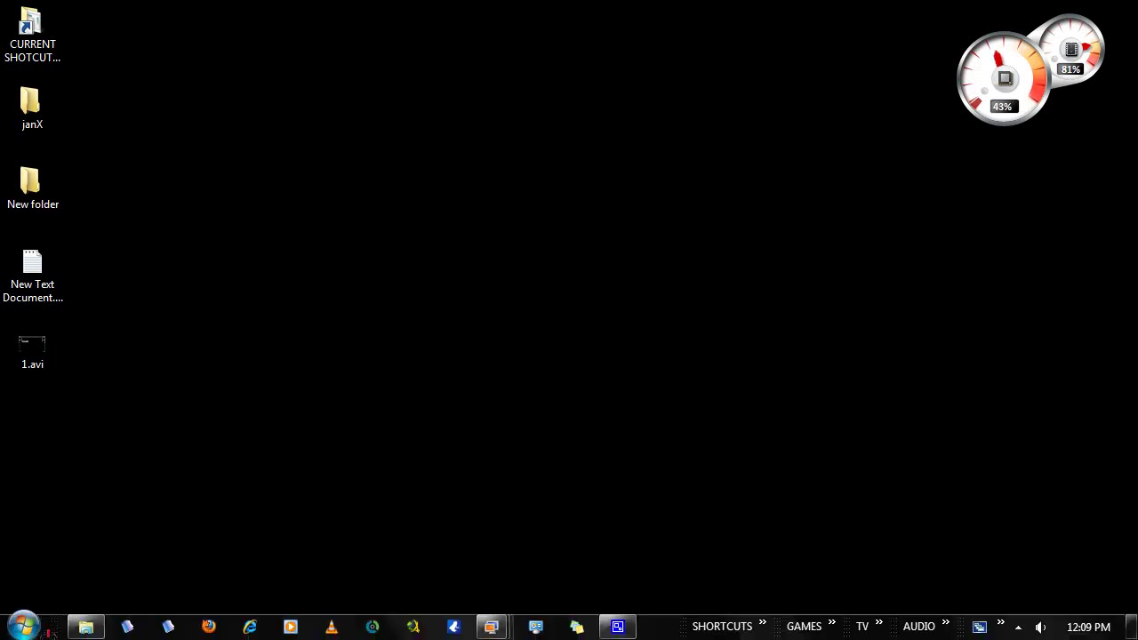
pyautogui.click(22, 625)
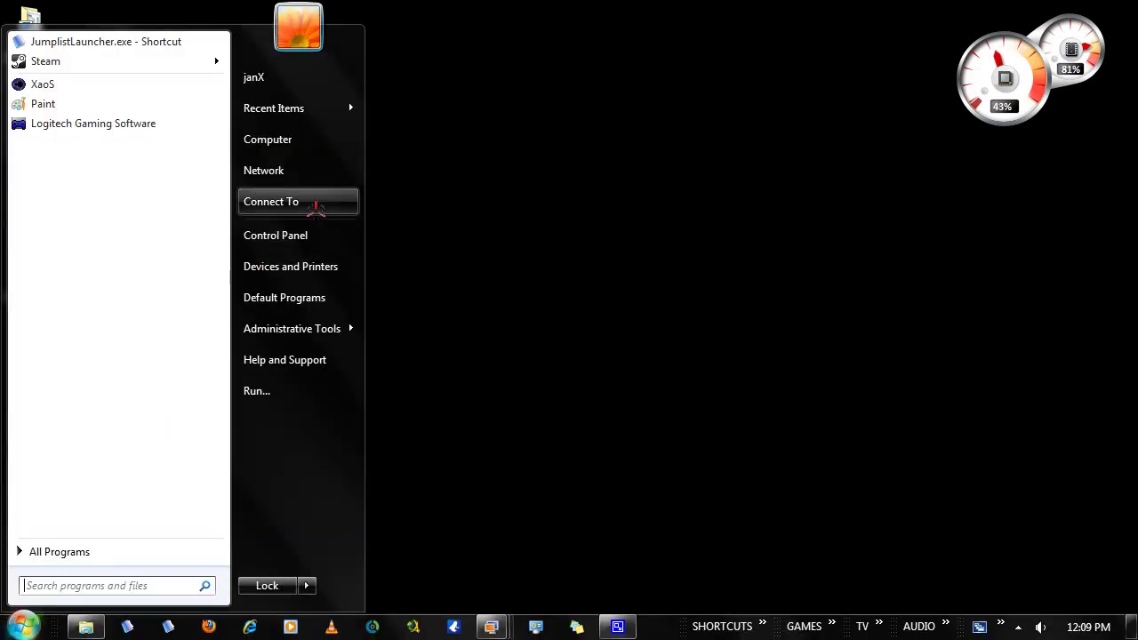
pyautogui.click(298, 143)
pyautogui.rightClick(297, 143)
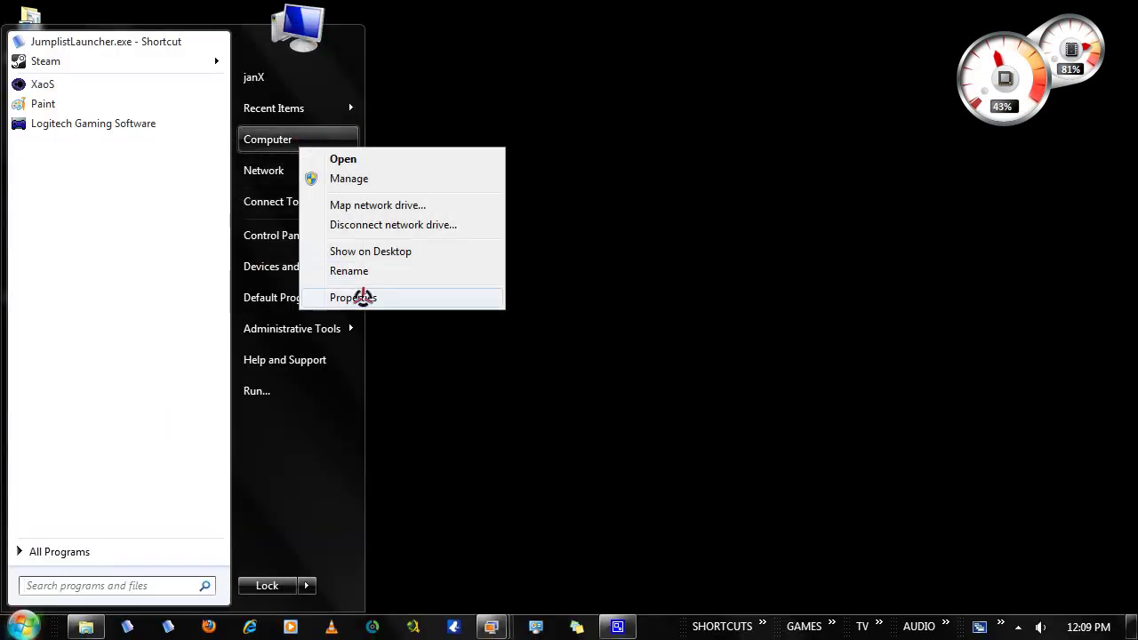
pyautogui.press('Escape')
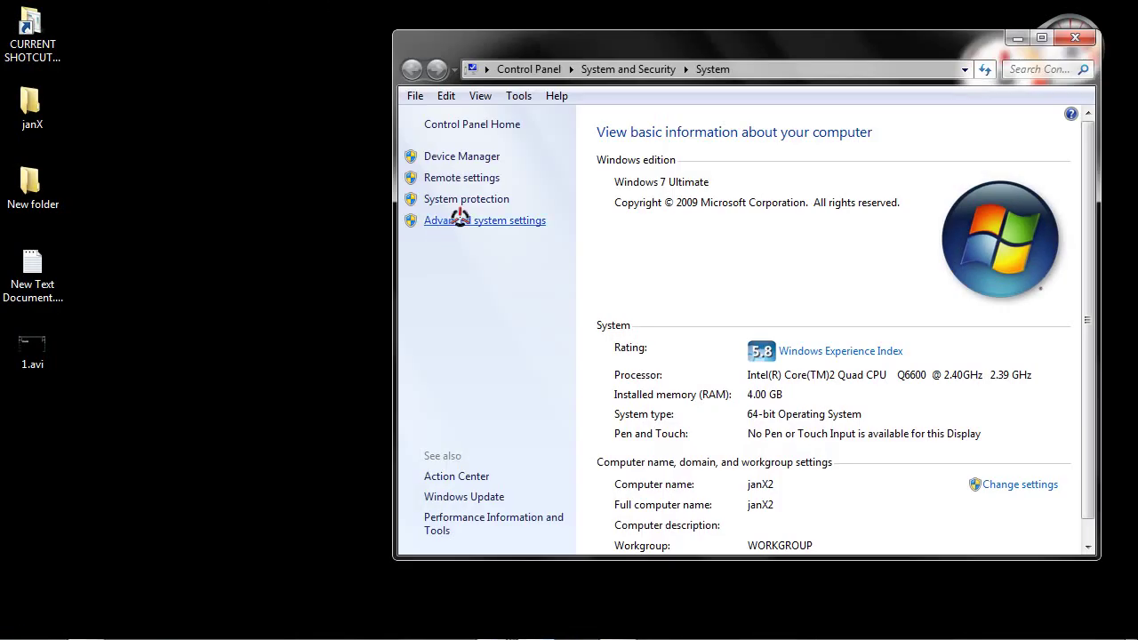
pyautogui.click(460, 220)
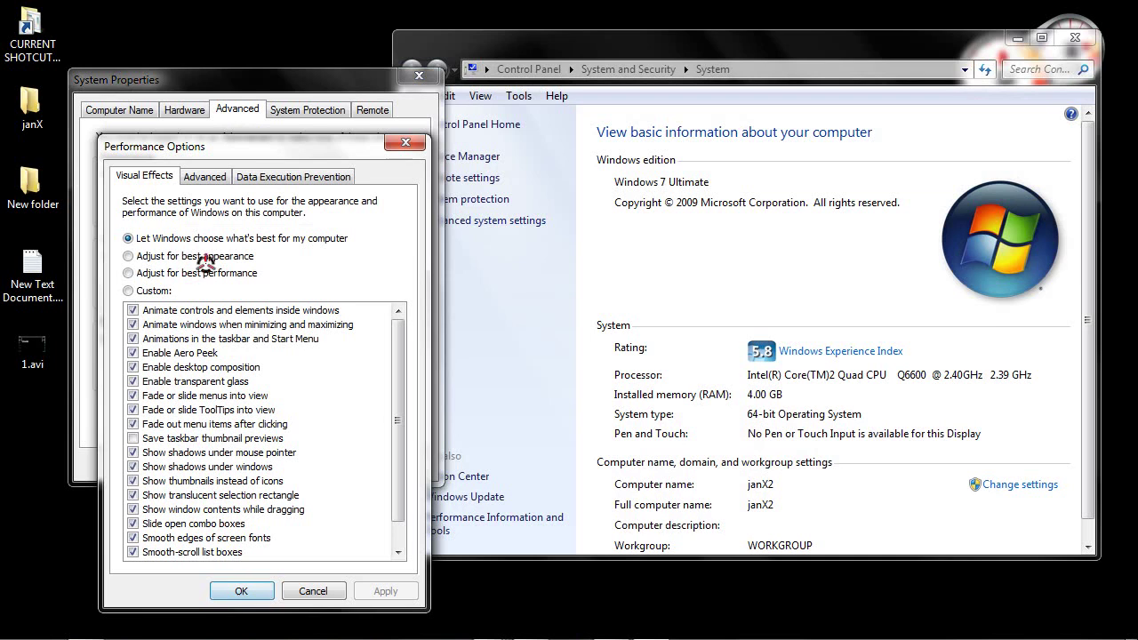
# Step: Open the Virtual Memory dialog from Performance Options' Advanced tab and select X: [BACKUP]
pyautogui.click(206, 175)
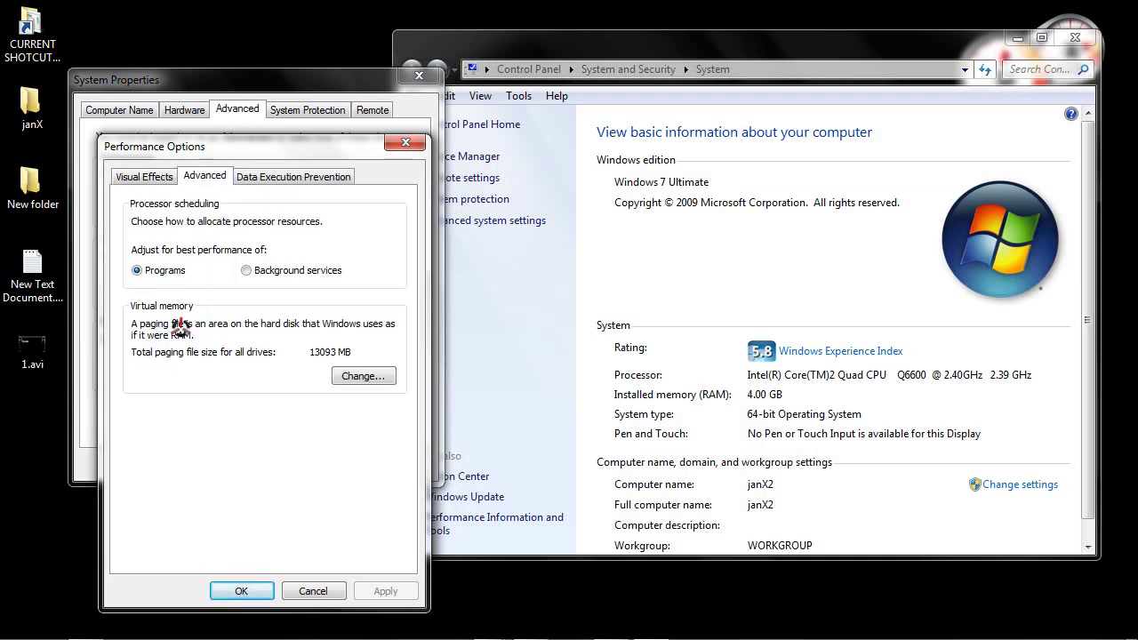
pyautogui.click(360, 376)
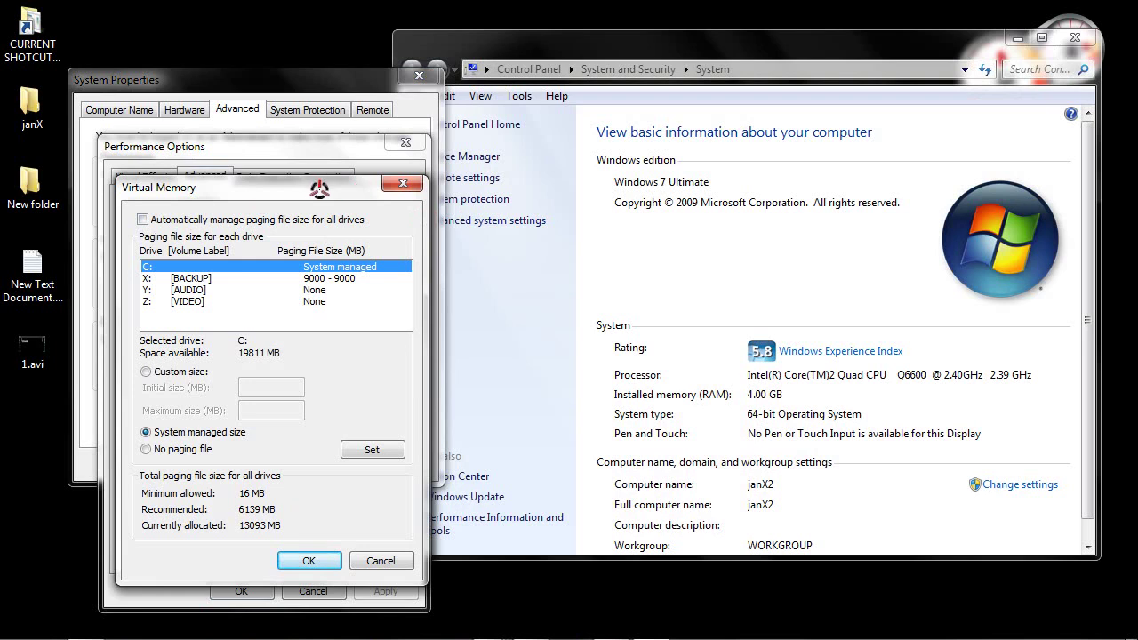
pyautogui.moveTo(323, 183); pyautogui.dragTo(660, 129)
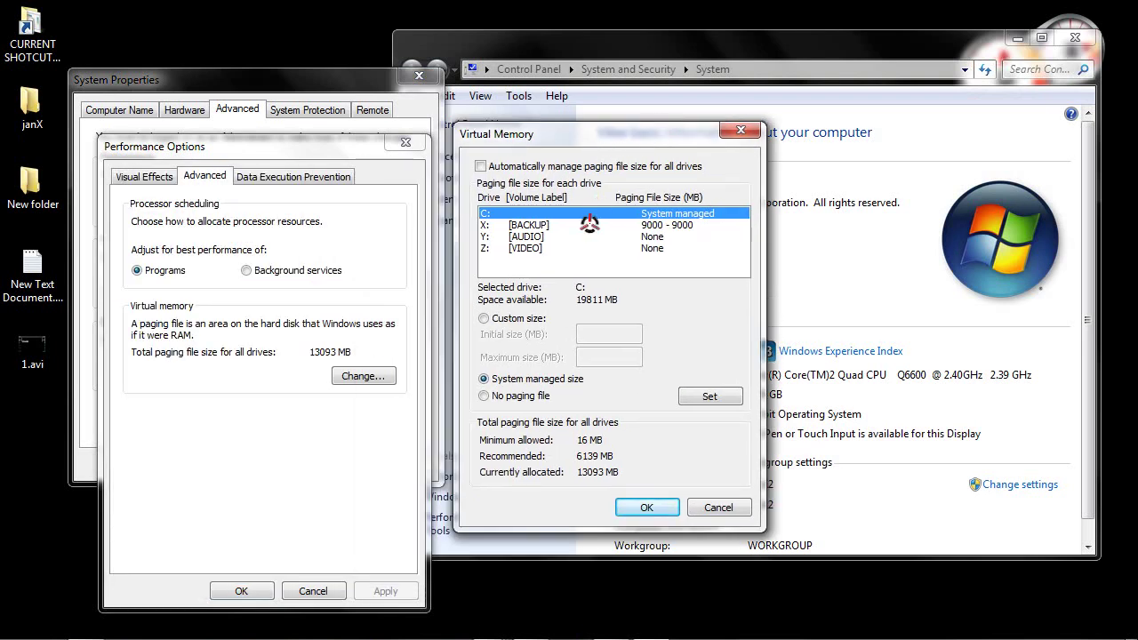
pyautogui.click(549, 224)
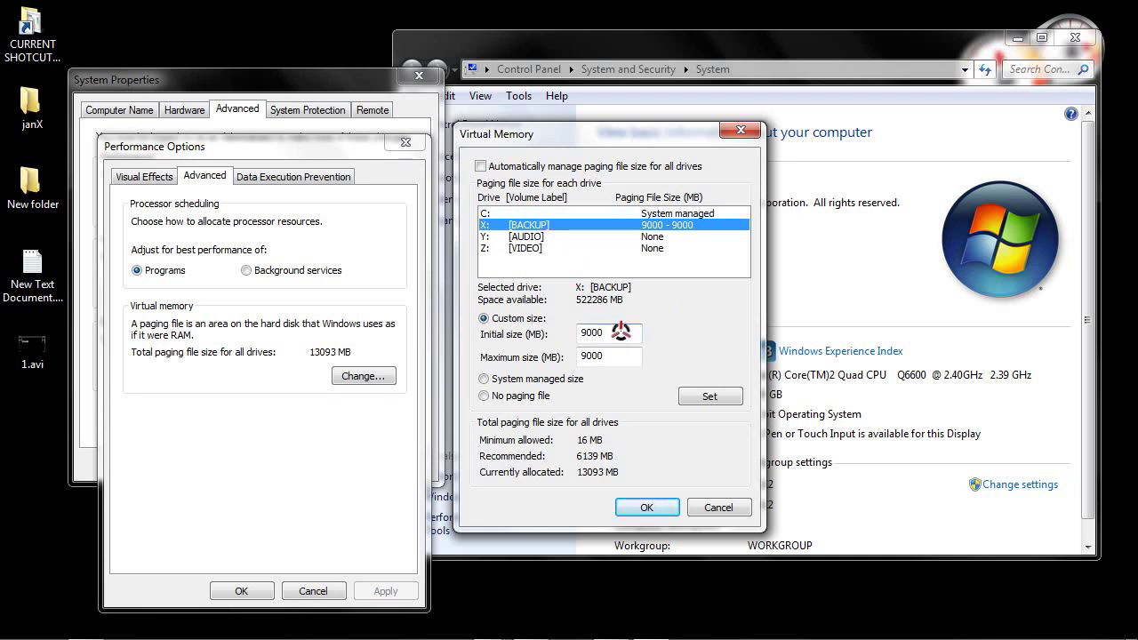
# Step: Set X: [BACKUP] paging file to 1000 MB initial and maximum, then confirm with OK
pyautogui.doubleClick(587, 334)
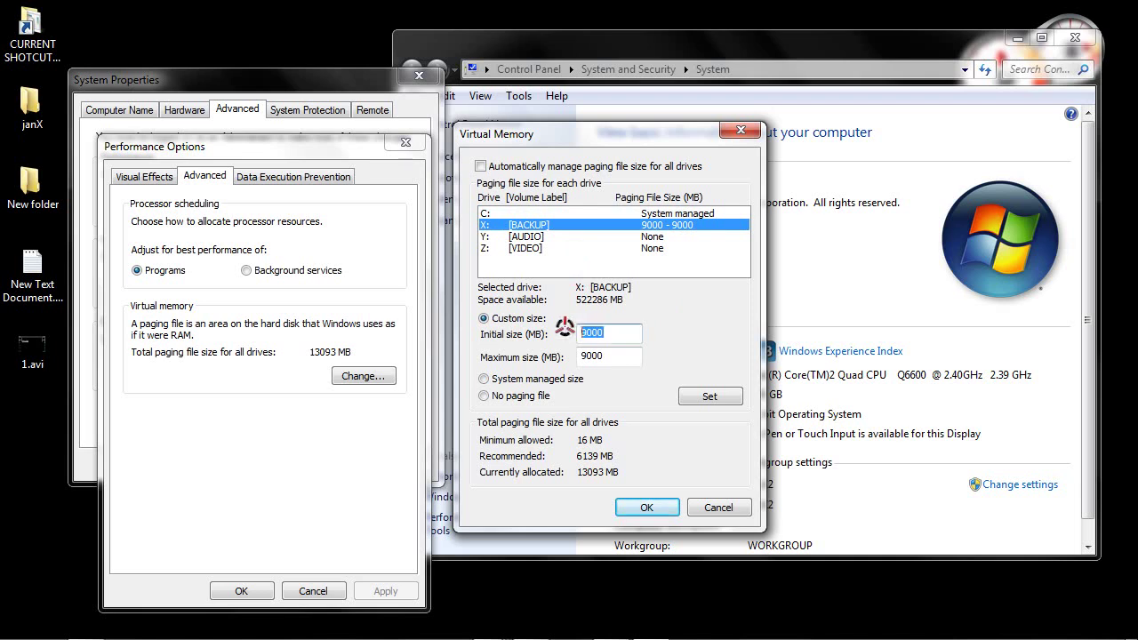
pyautogui.write('10')
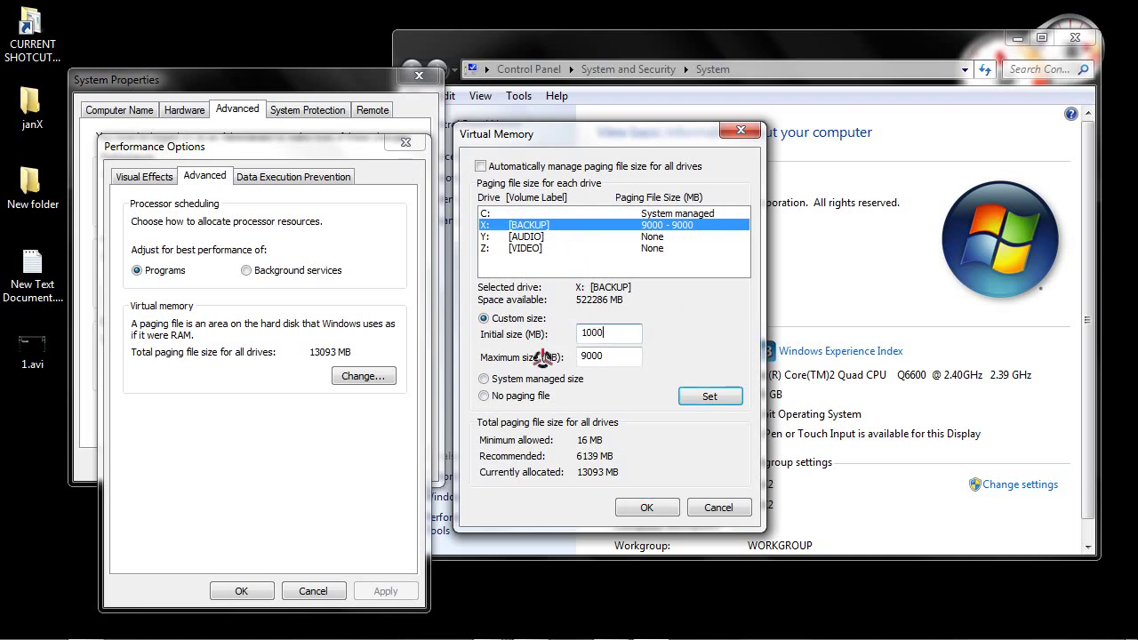
pyautogui.press('Tab')
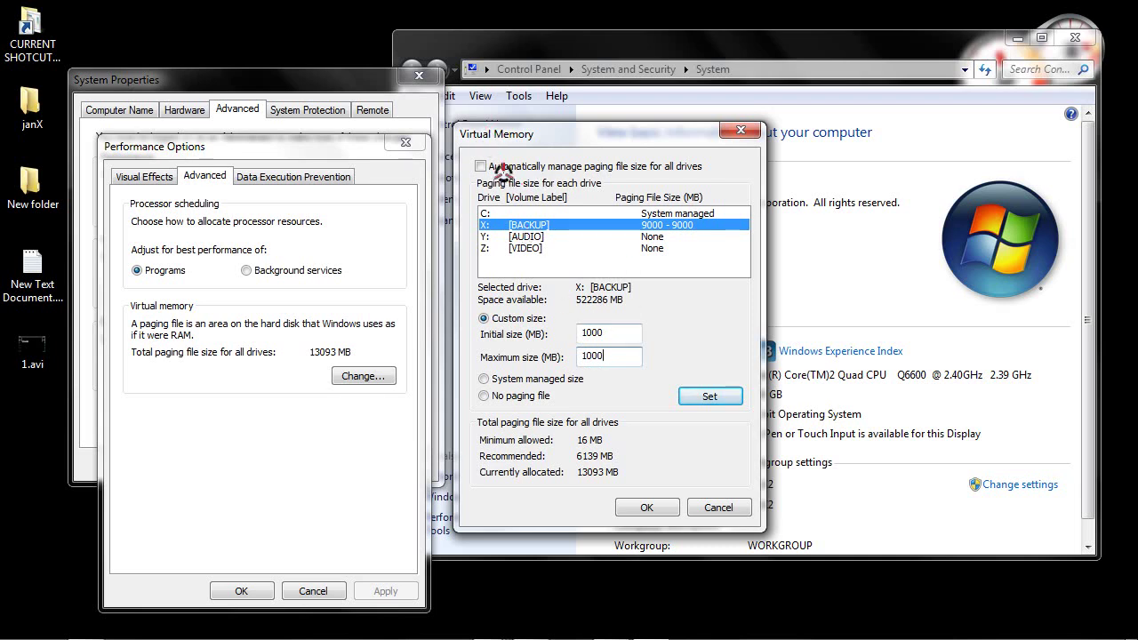
pyautogui.click(500, 168)
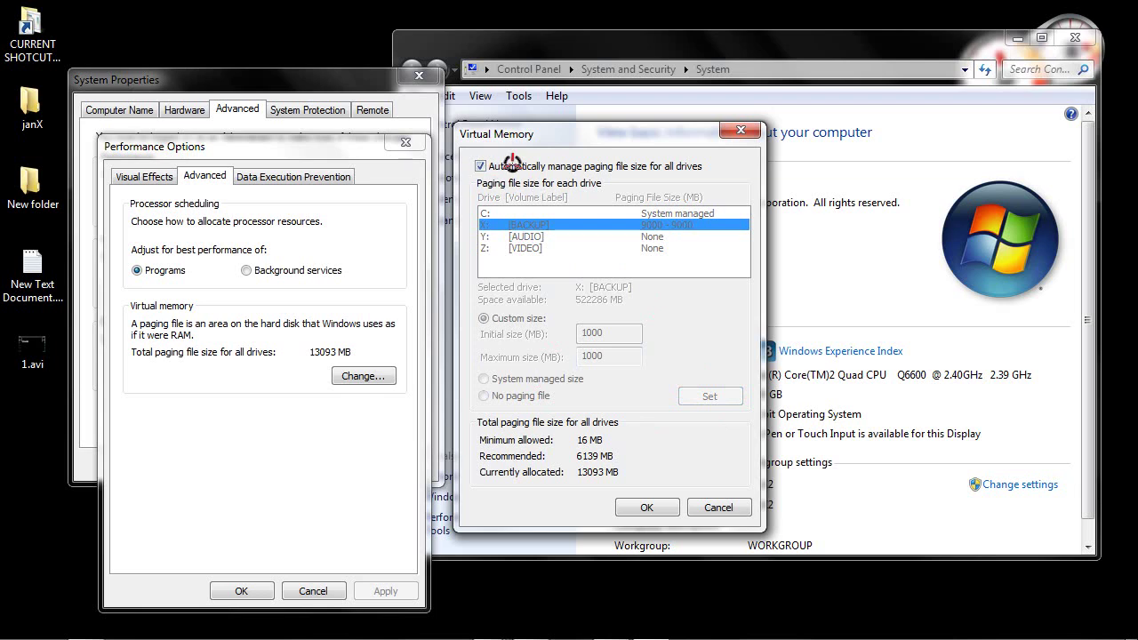
pyautogui.click(508, 166)
pyautogui.click(508, 166)
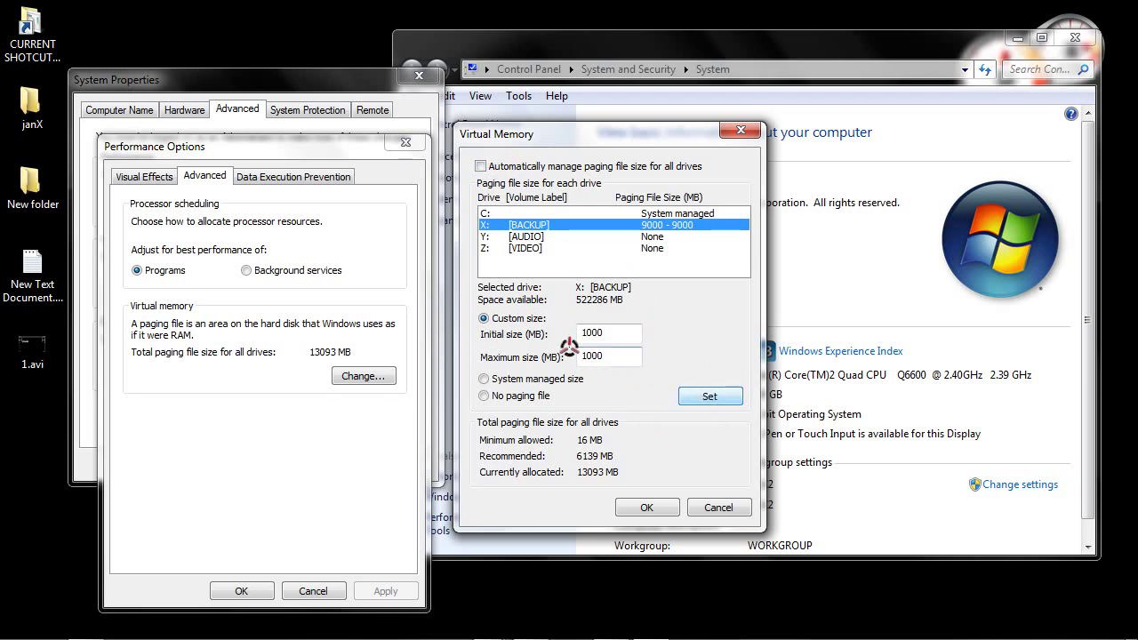
pyautogui.click(711, 394)
pyautogui.click(636, 507)
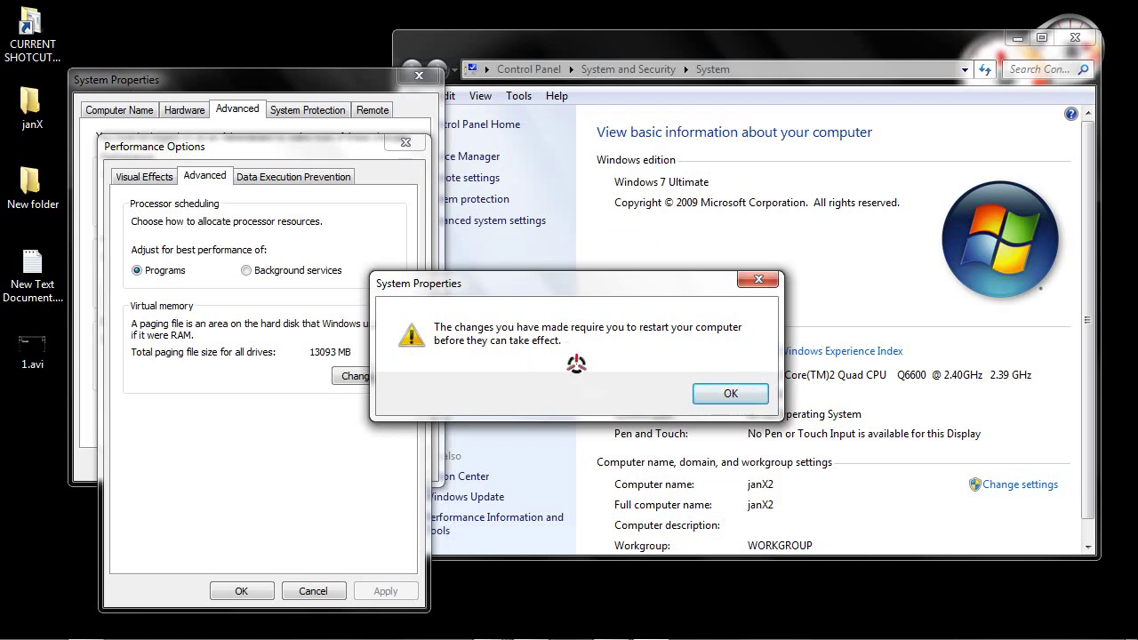
# Step: Acknowledge the restart notice, close Performance Options and System Properties, and choose Restart Later
pyautogui.click(743, 393)
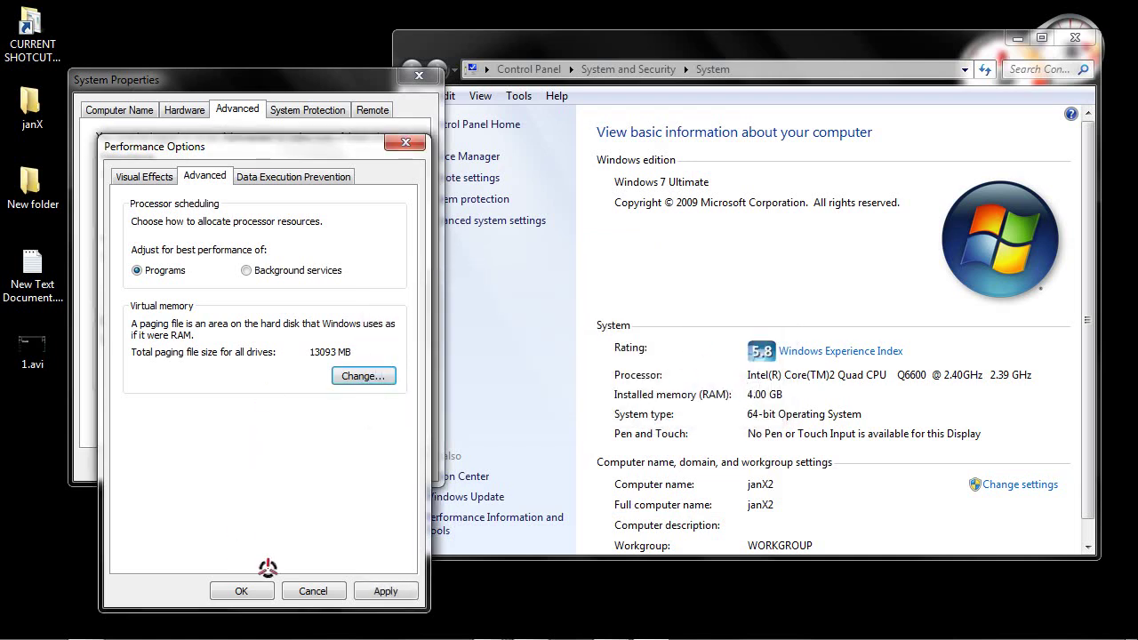
pyautogui.click(388, 591)
pyautogui.click(238, 592)
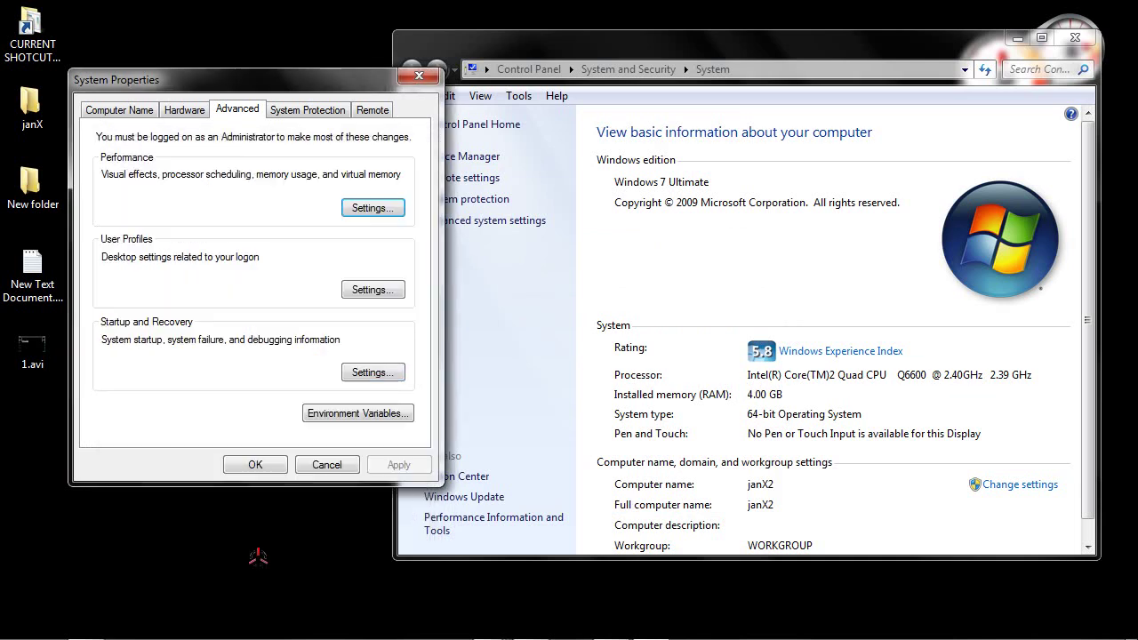
pyautogui.click(262, 467)
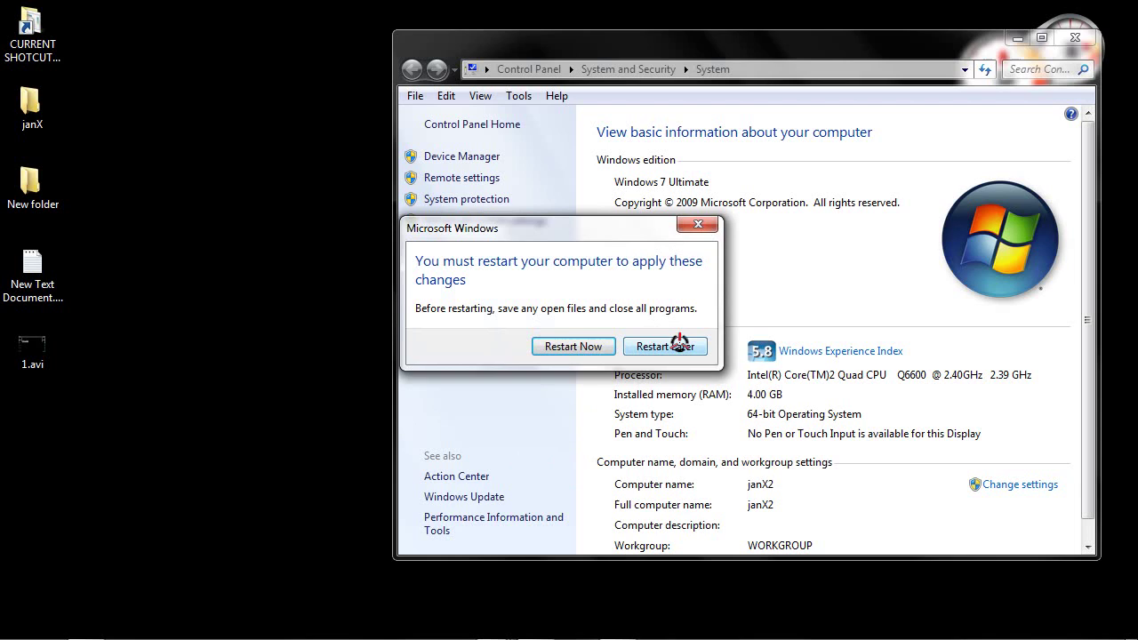
pyautogui.click(680, 345)
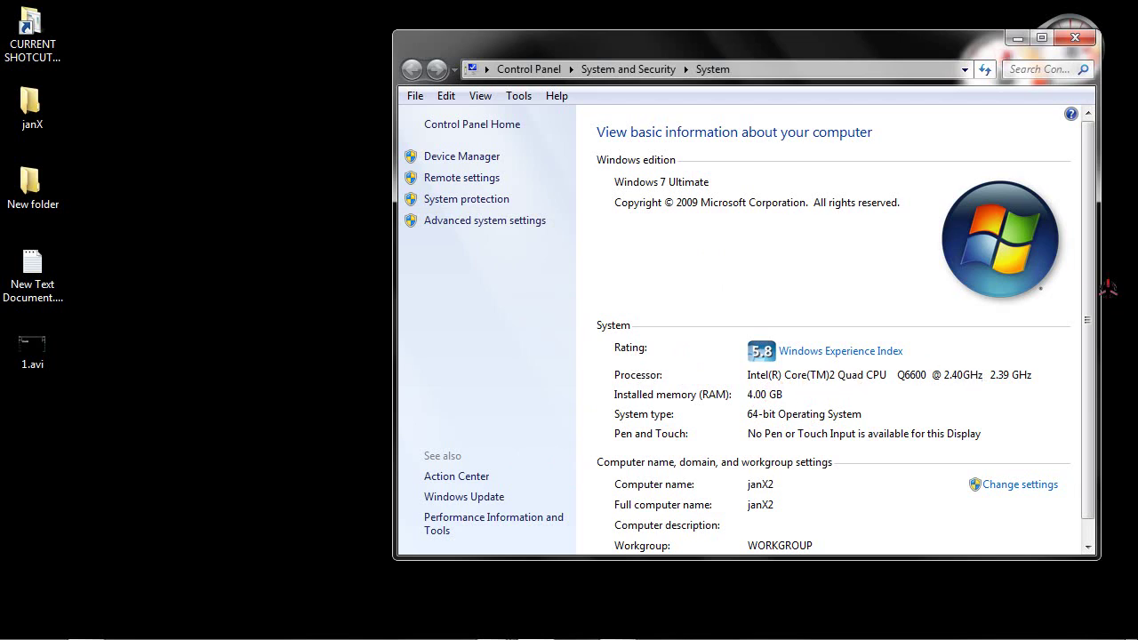
# Step: Scroll the System window and close it
pyautogui.moveTo(1093, 251); pyautogui.dragTo(1093, 336)
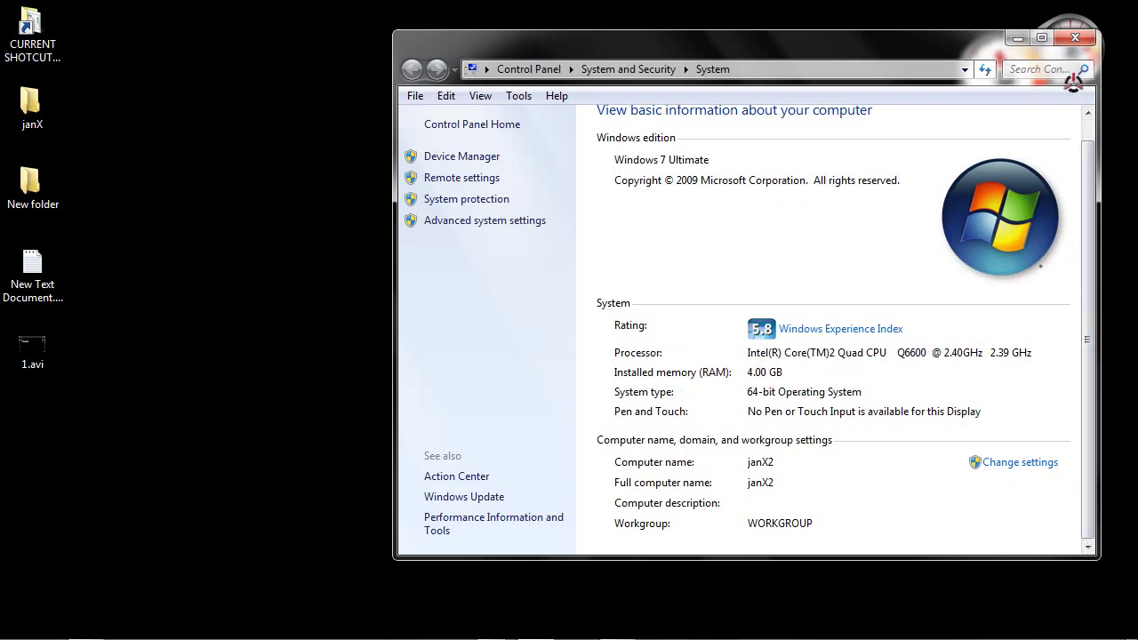
pyautogui.click(1074, 37)
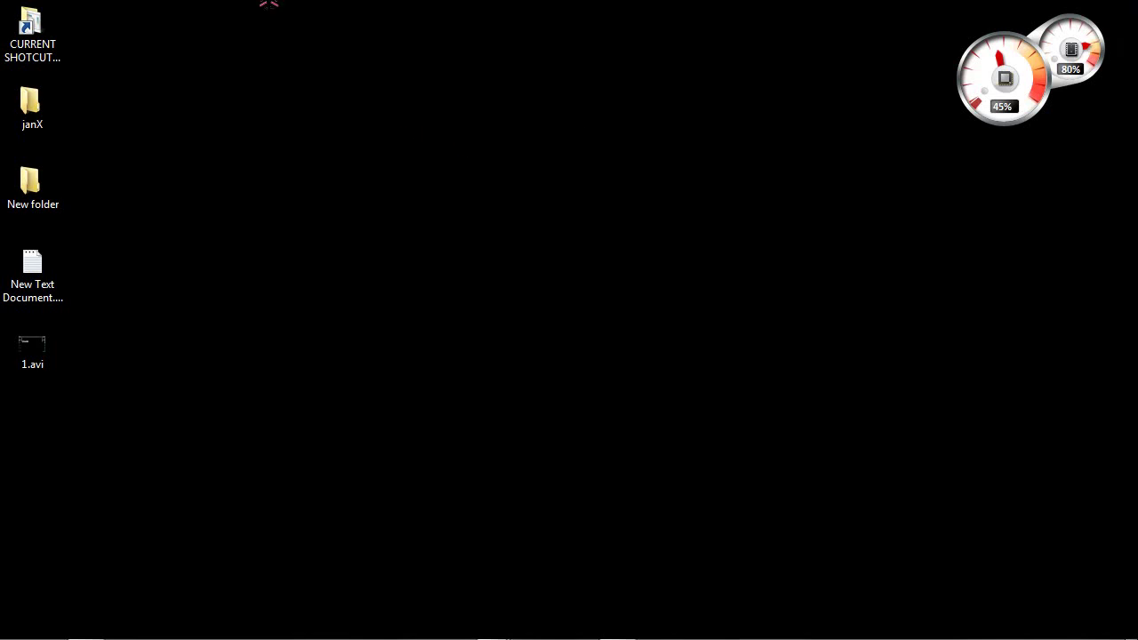
pyautogui.moveTo(269, 3)
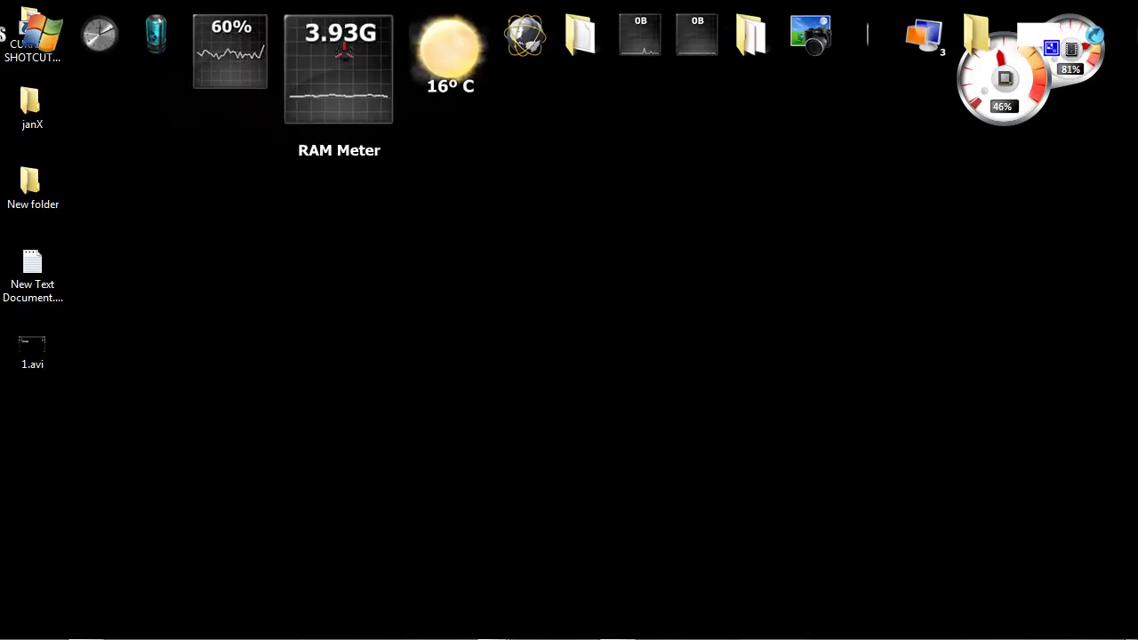
pyautogui.moveTo(337, 80)
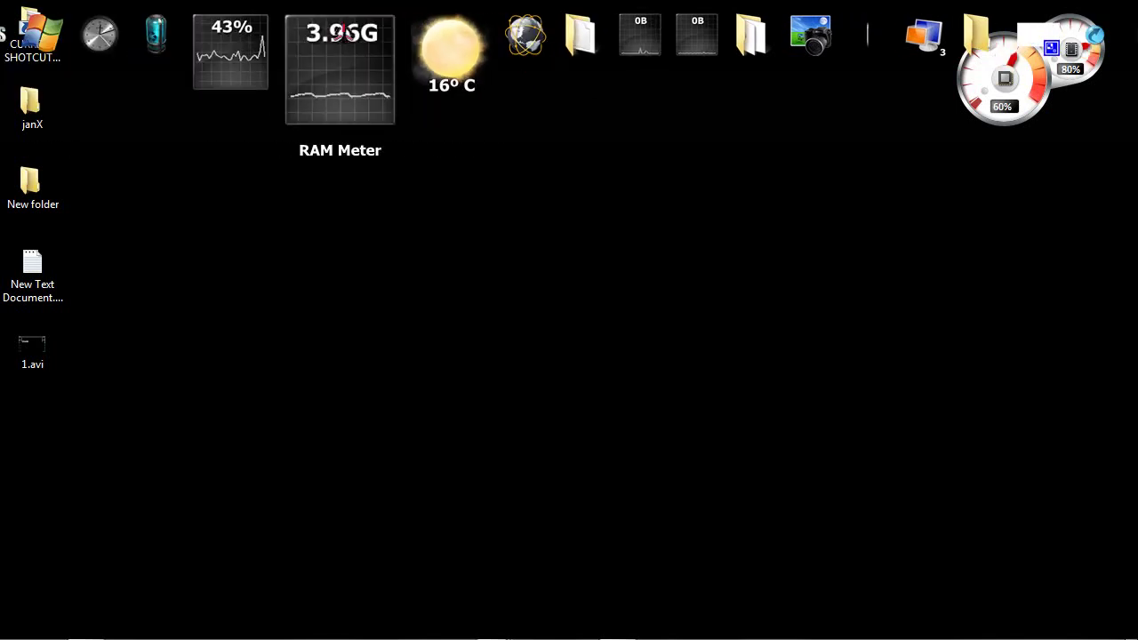
pyautogui.moveTo(355, 107)
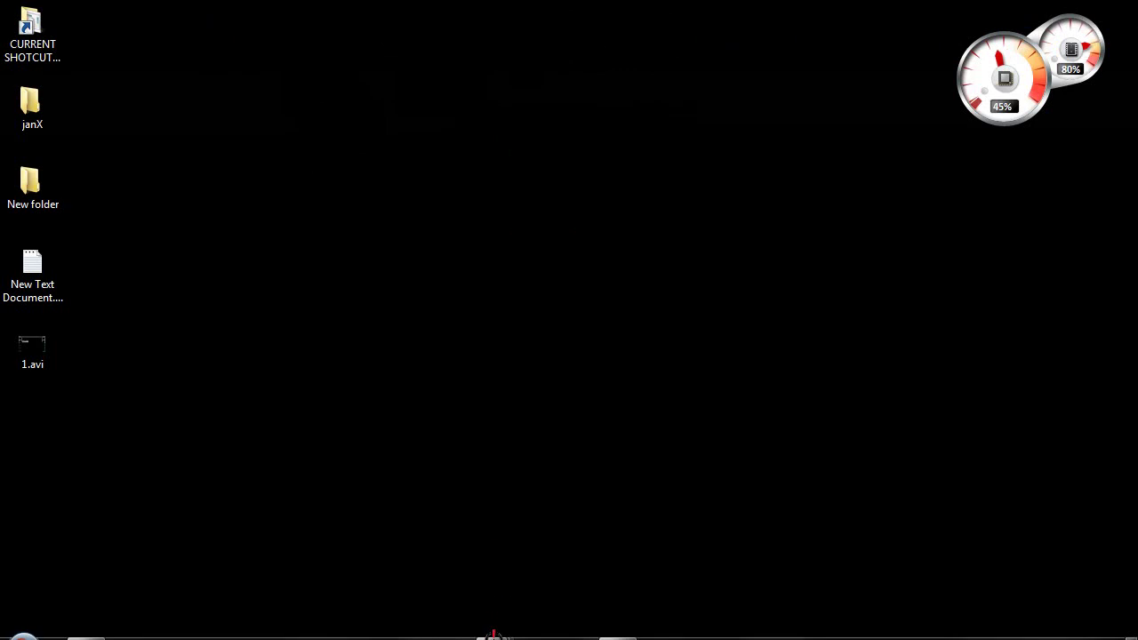
# Step: Switch to the Windows Vista VM and open Computer's Properties from its Start menu
pyautogui.moveTo(493, 628)
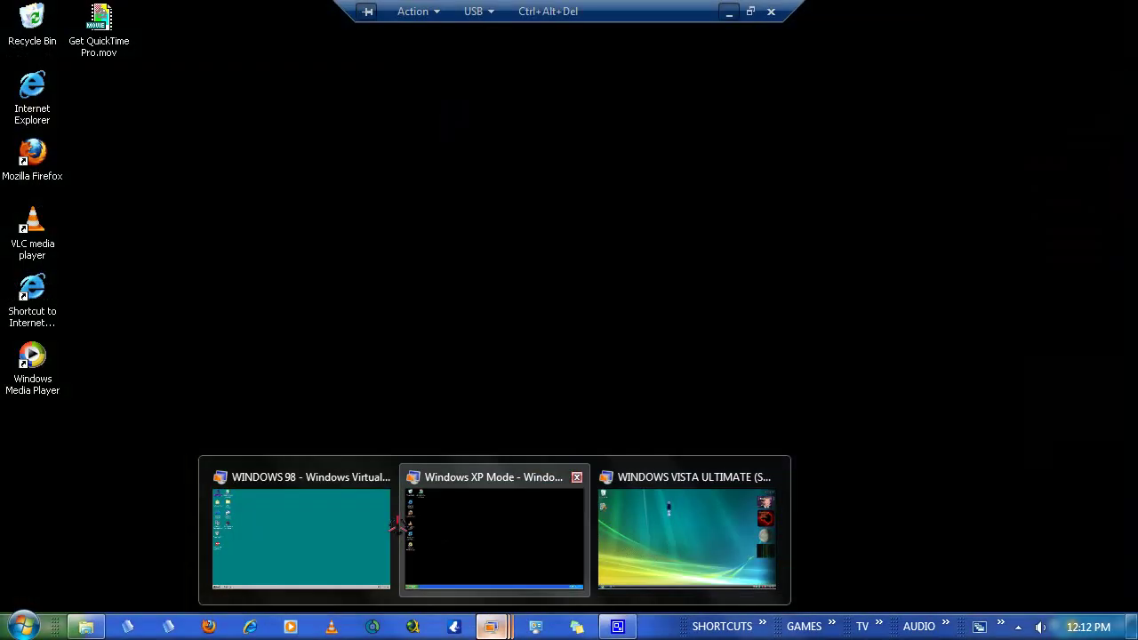
pyautogui.moveTo(297, 524)
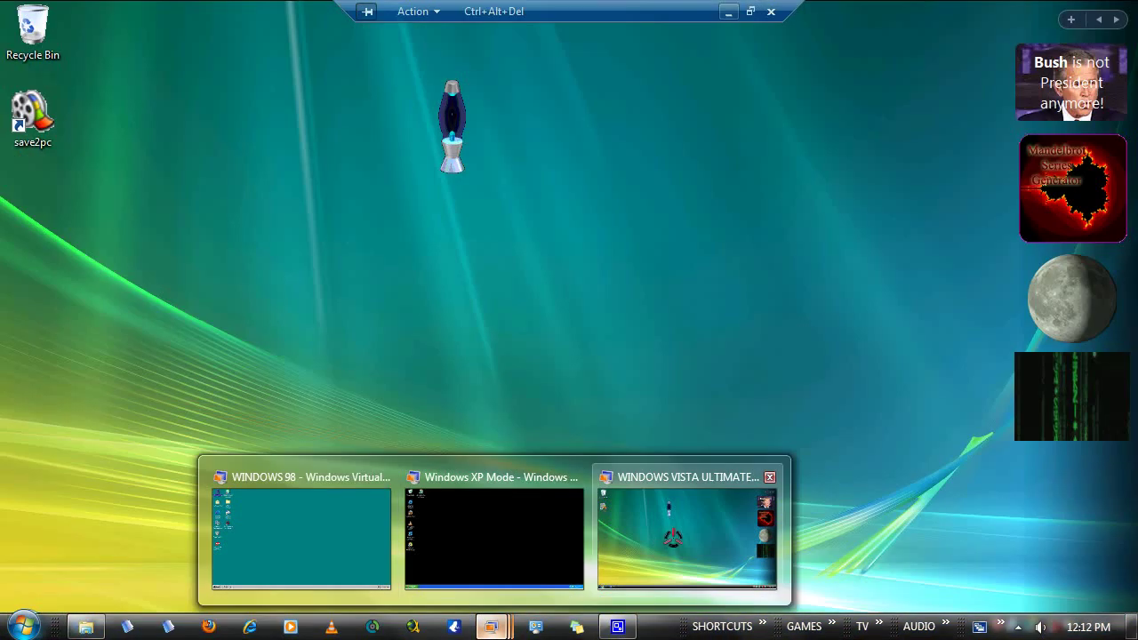
pyautogui.click(673, 538)
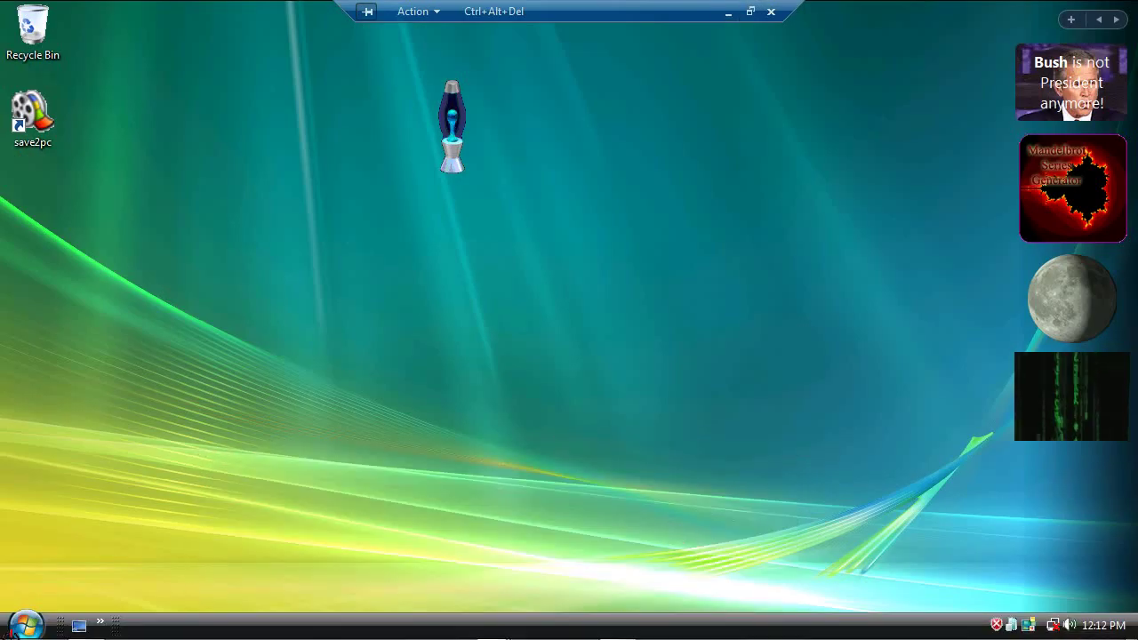
pyautogui.click(24, 625)
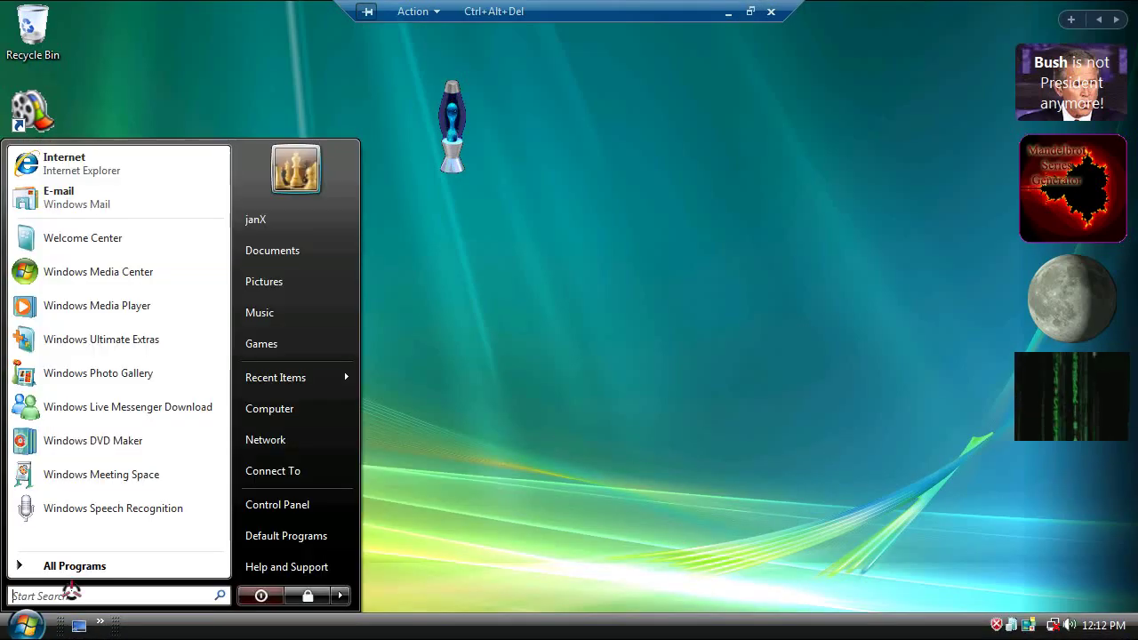
pyautogui.rightClick(290, 412)
pyautogui.click(349, 582)
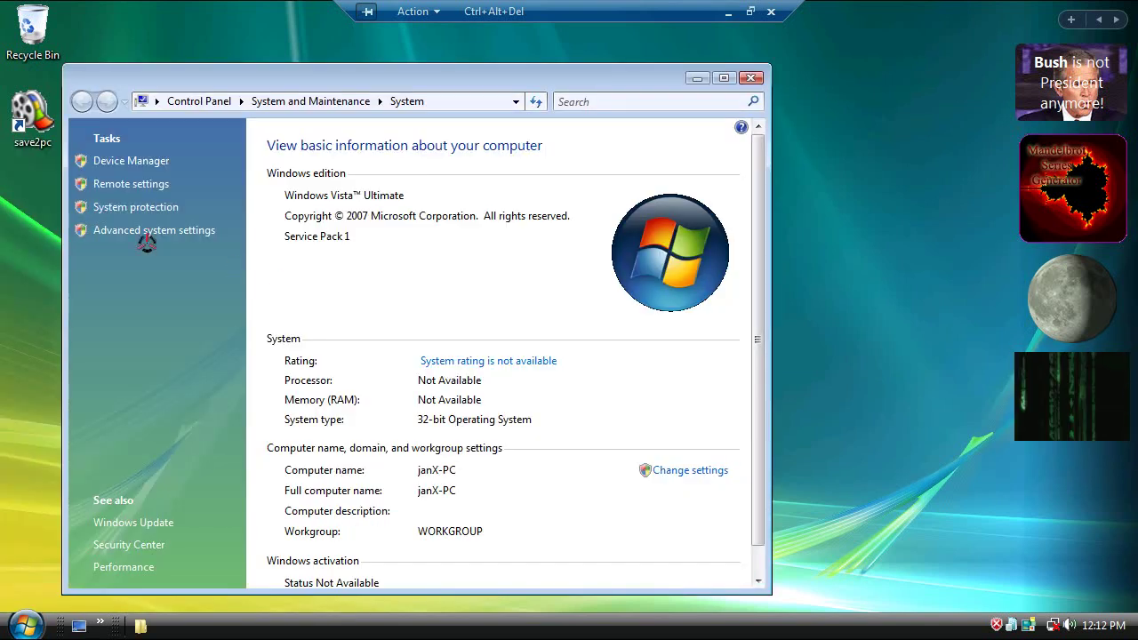
# Step: Open Vista's Virtual Memory dialog through Advanced system settings and Performance Settings
pyautogui.click(146, 229)
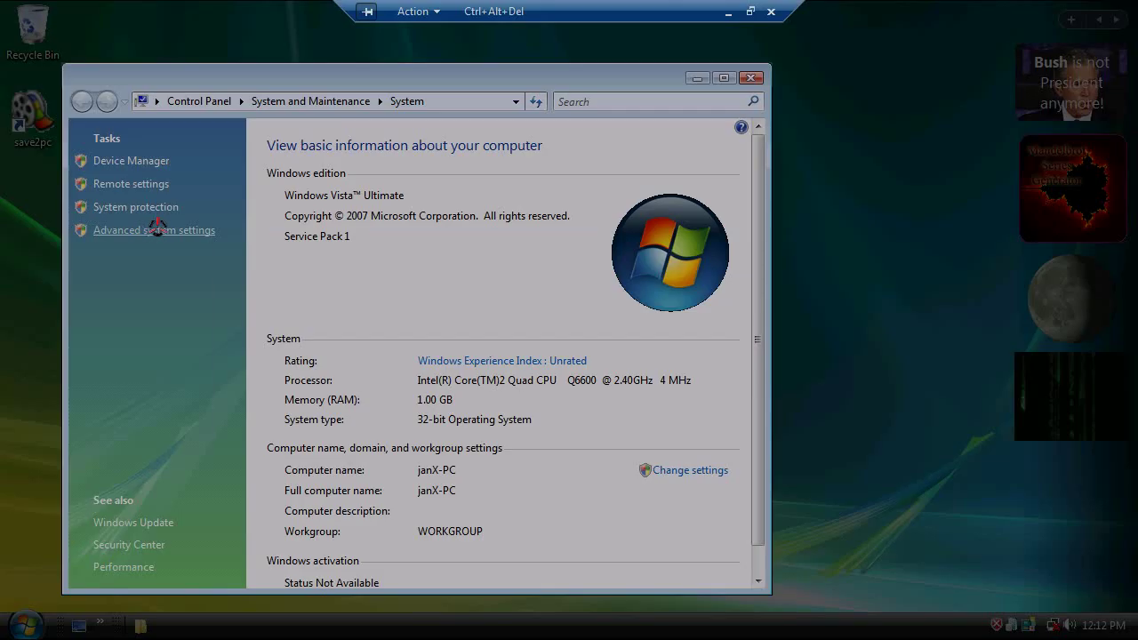
pyautogui.click(478, 374)
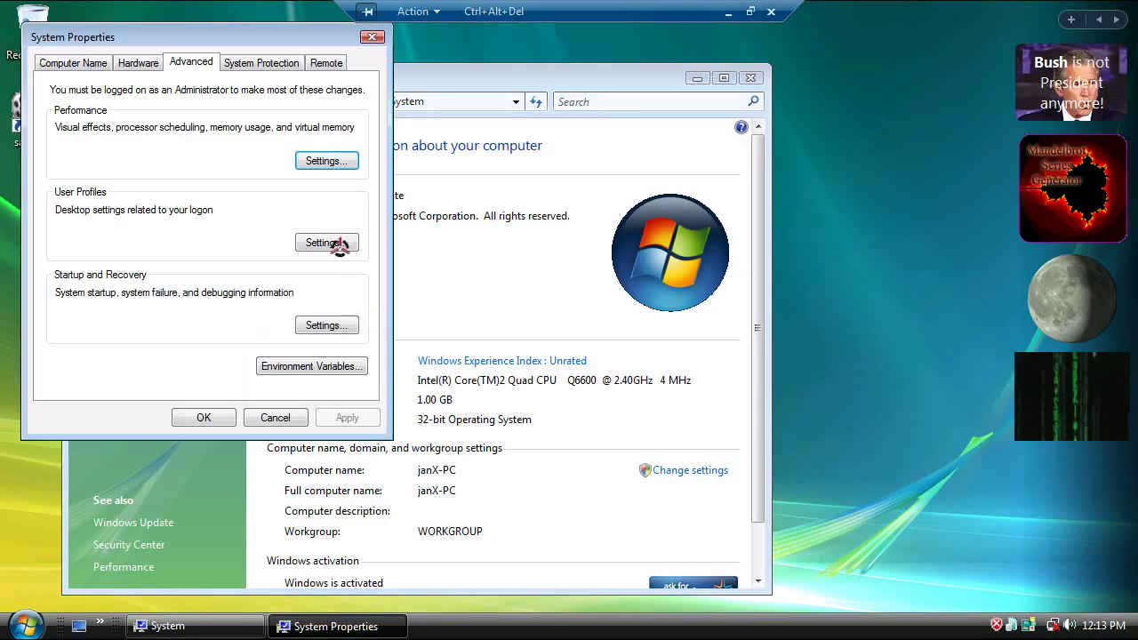
pyautogui.click(325, 161)
pyautogui.click(160, 125)
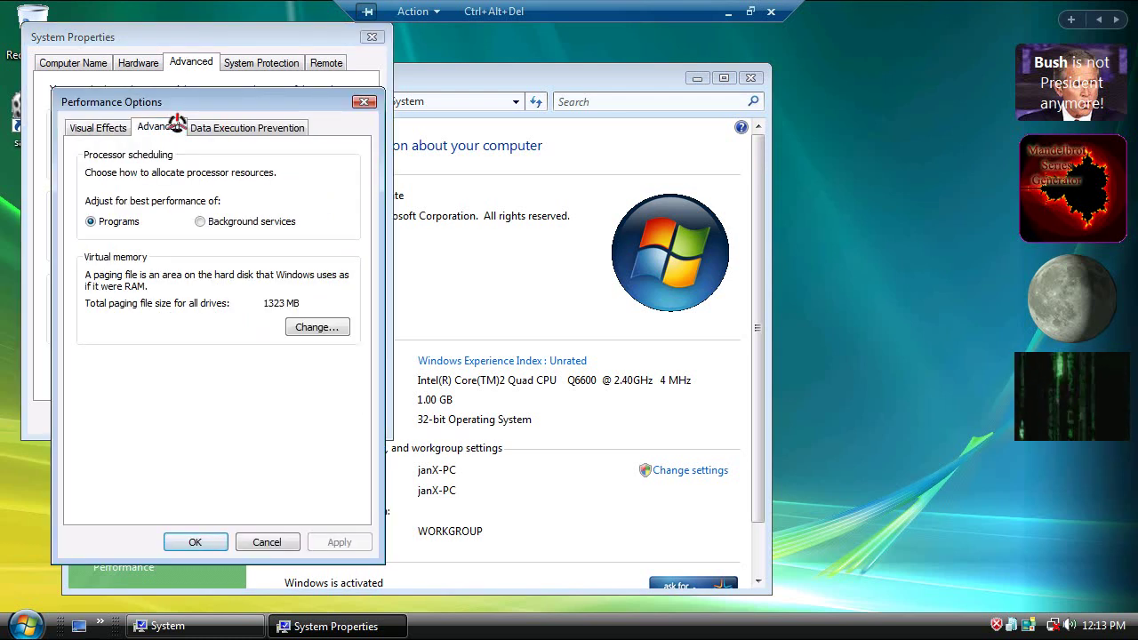
pyautogui.click(317, 327)
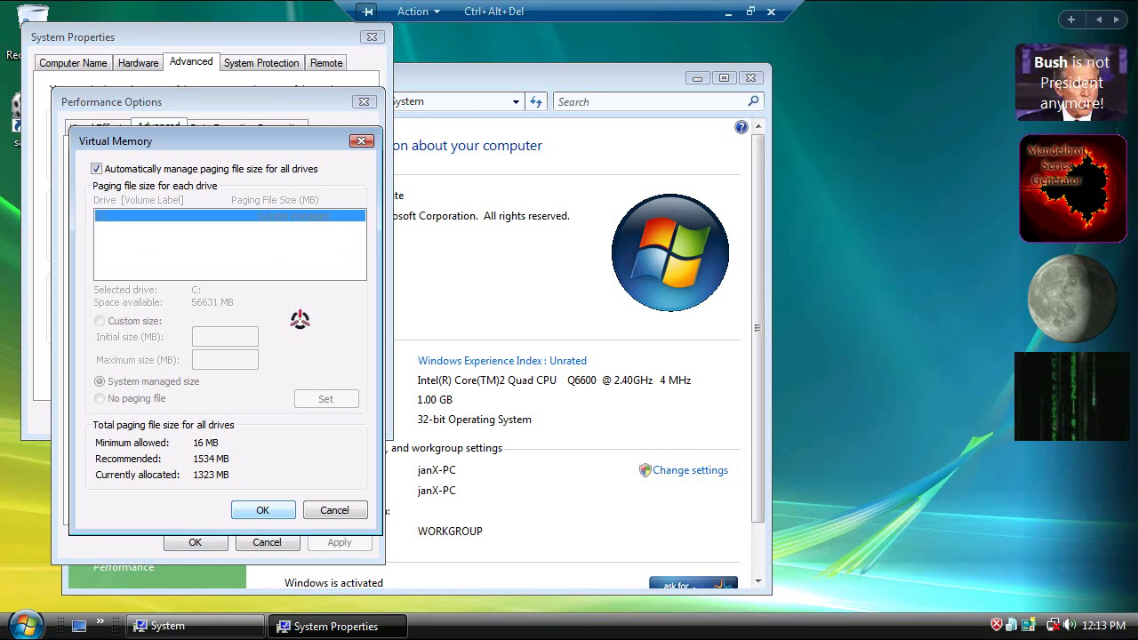
# Step: Uncheck automatic management, pick Custom size, cancel, and minimize the Vista VM
pyautogui.click(100, 168)
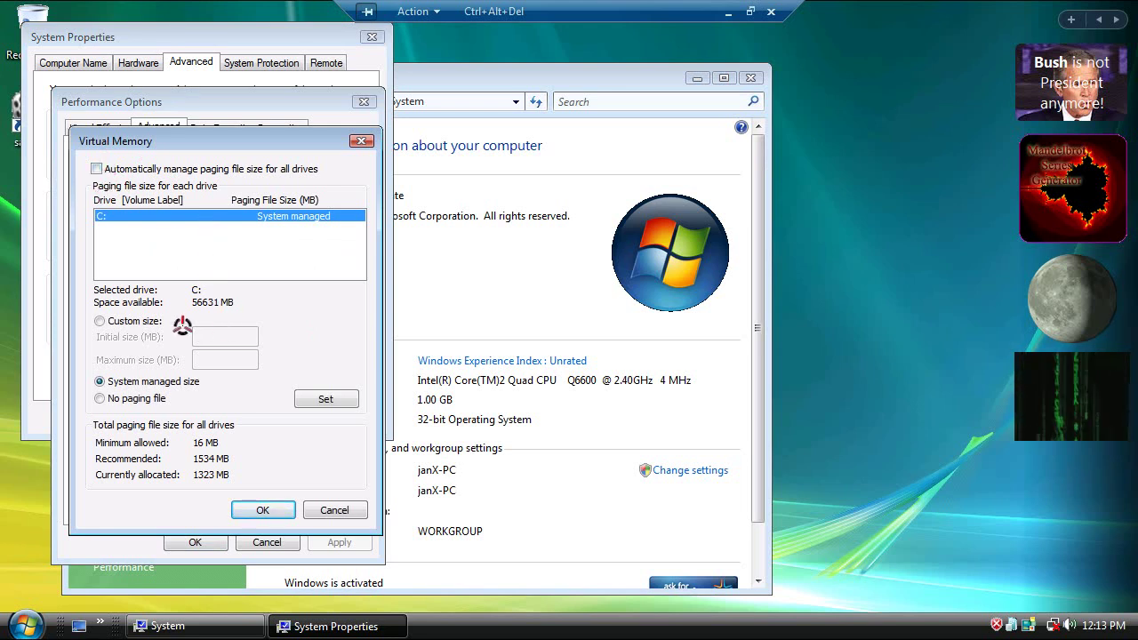
pyautogui.click(145, 321)
pyautogui.click(227, 338)
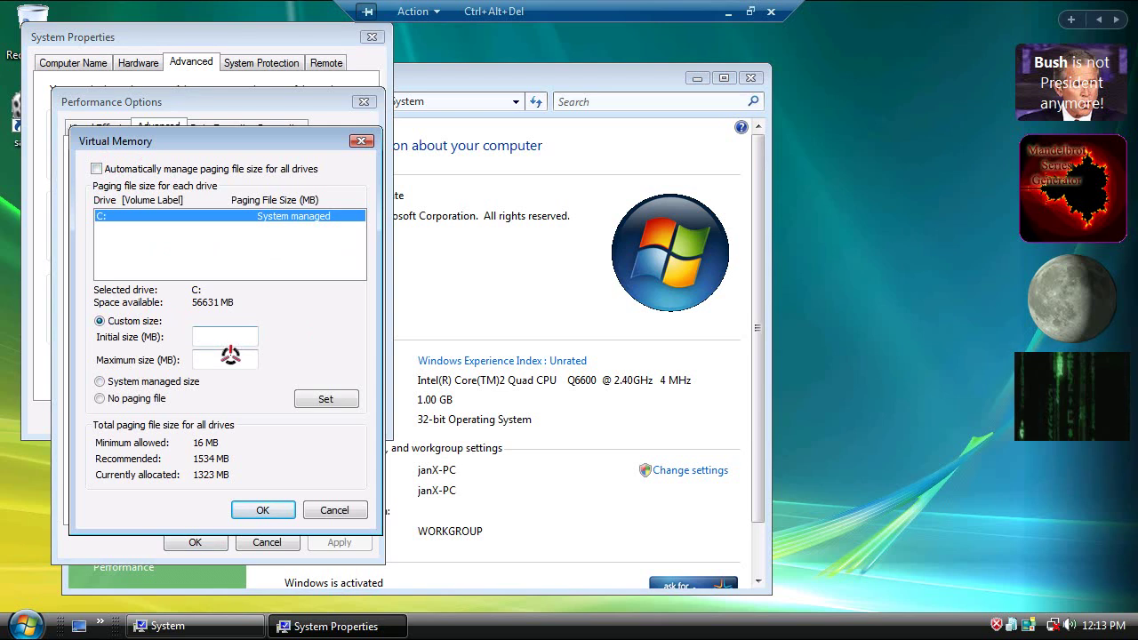
pyautogui.click(343, 504)
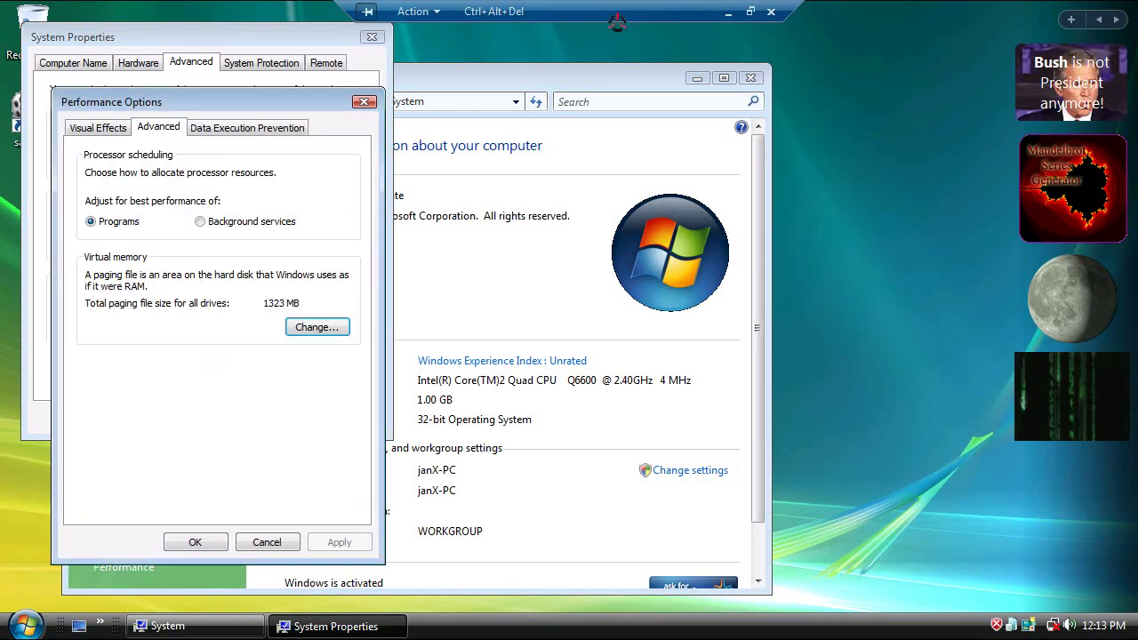
pyautogui.click(729, 11)
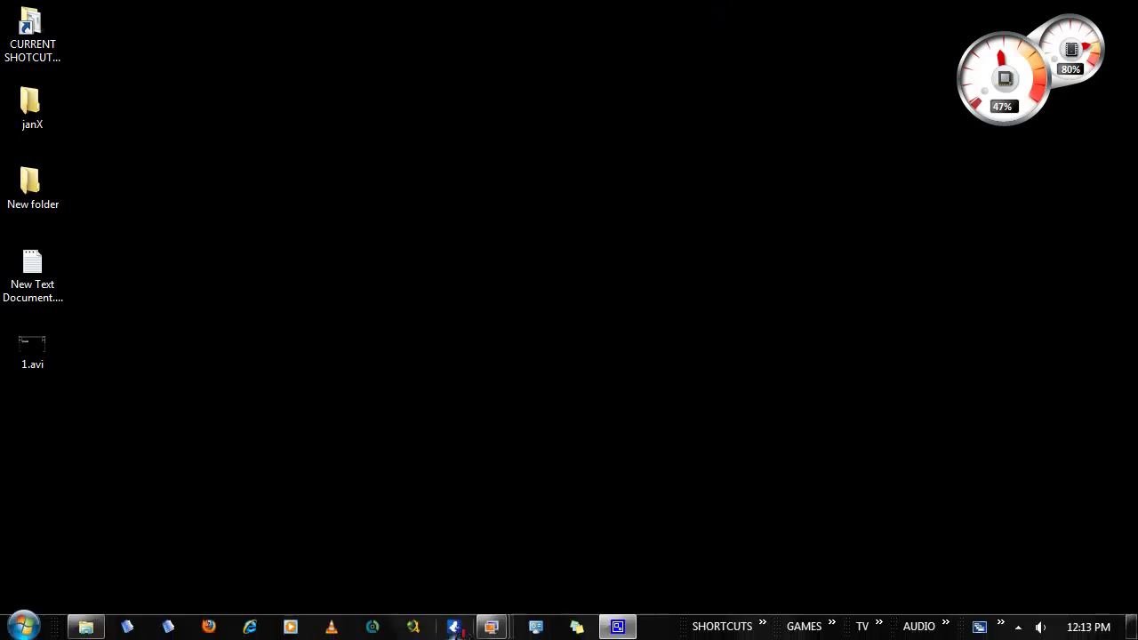
# Step: Restore Windows XP Mode and open My Computer's System Properties
pyautogui.click(477, 537)
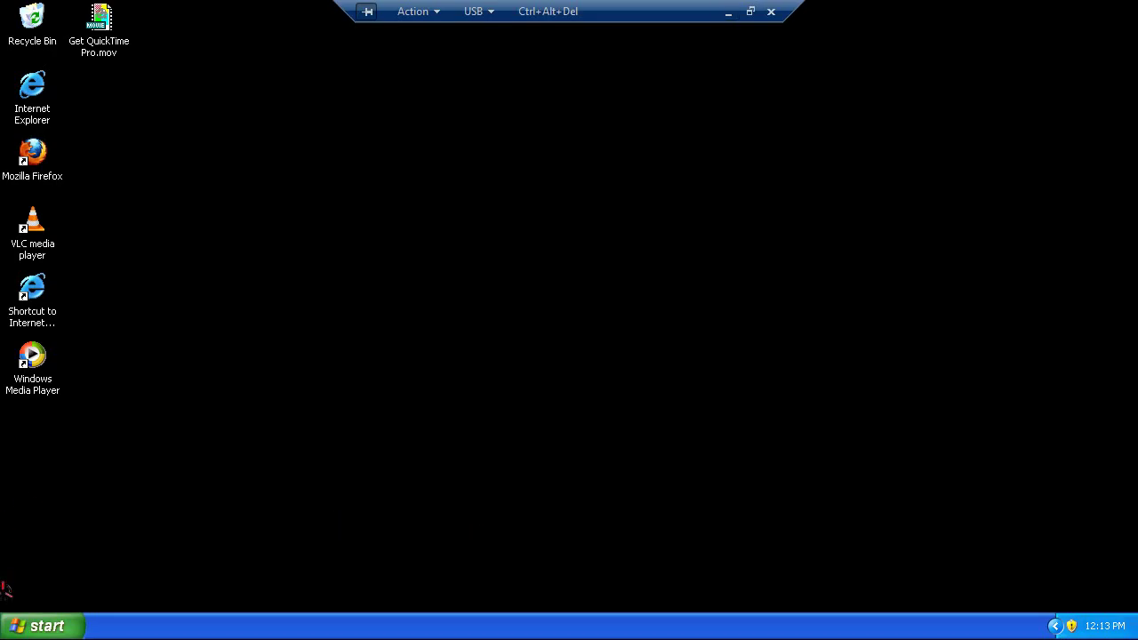
pyautogui.click(49, 624)
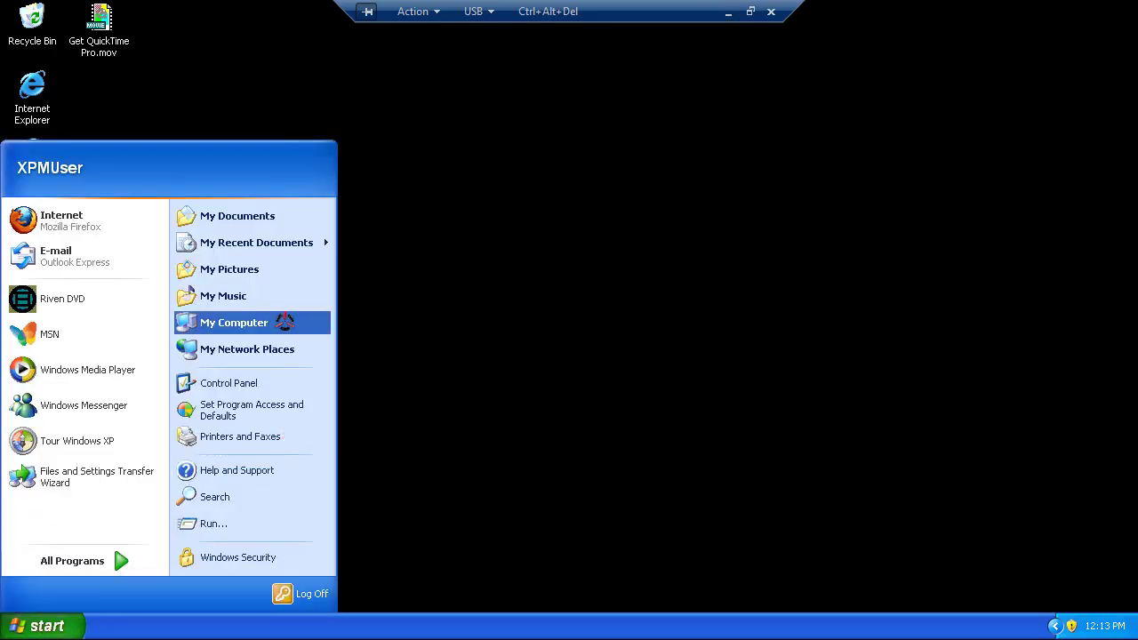
pyautogui.rightClick(284, 322)
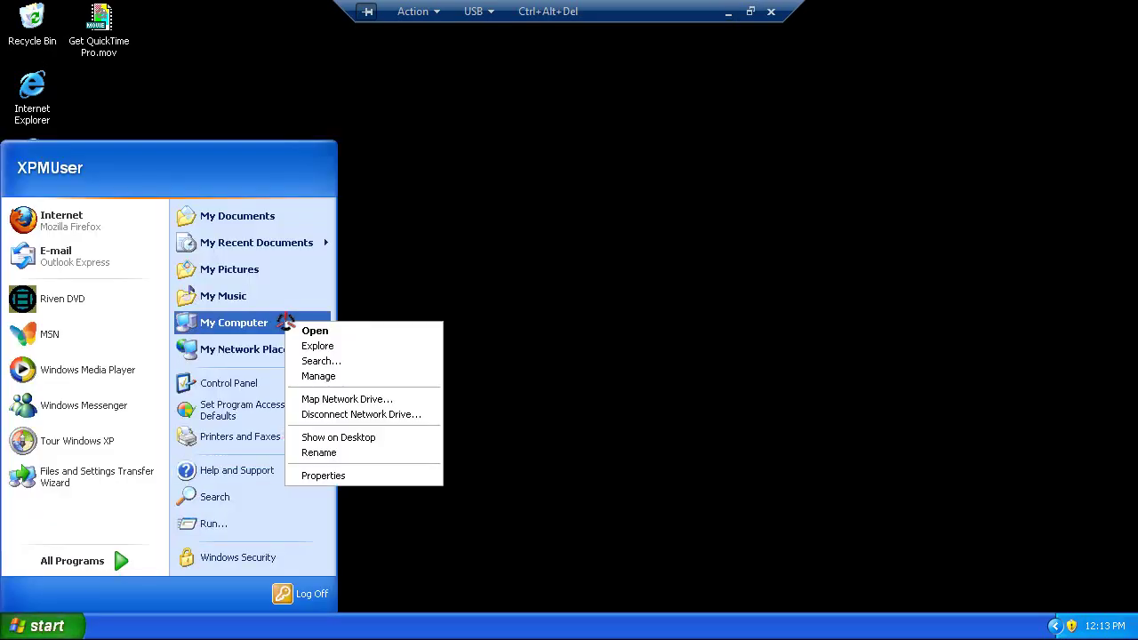
pyautogui.click(325, 474)
# Step: View XP's Virtual Memory dialog showing C: at 768–1536 MB, then minimize the VM
pyautogui.click(403, 172)
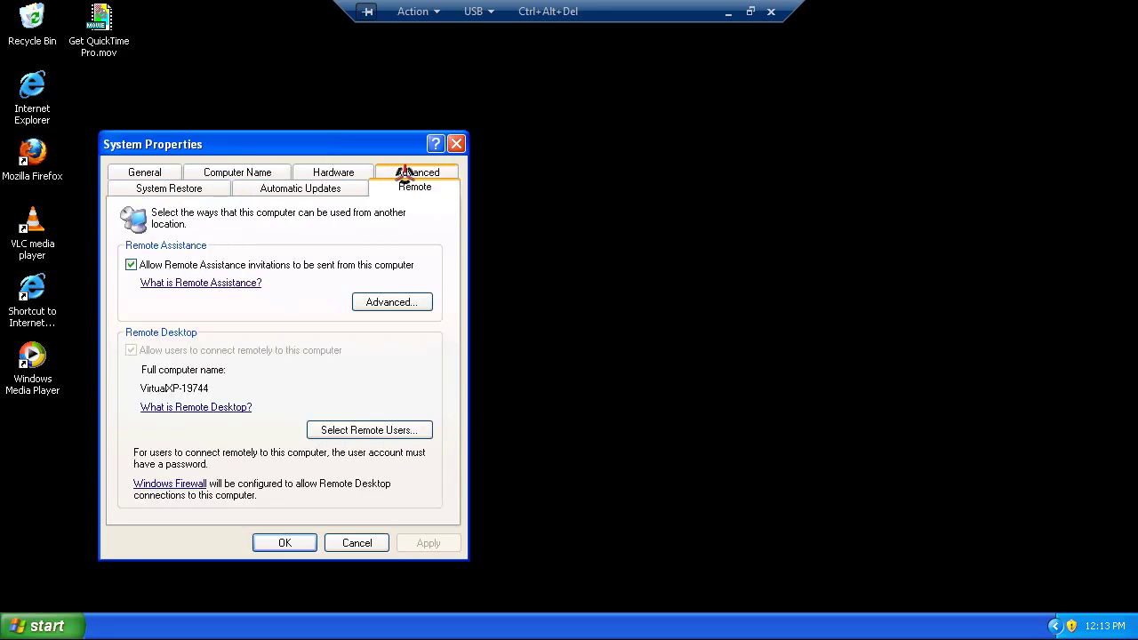
pyautogui.click(403, 172)
pyautogui.click(402, 288)
pyautogui.click(234, 177)
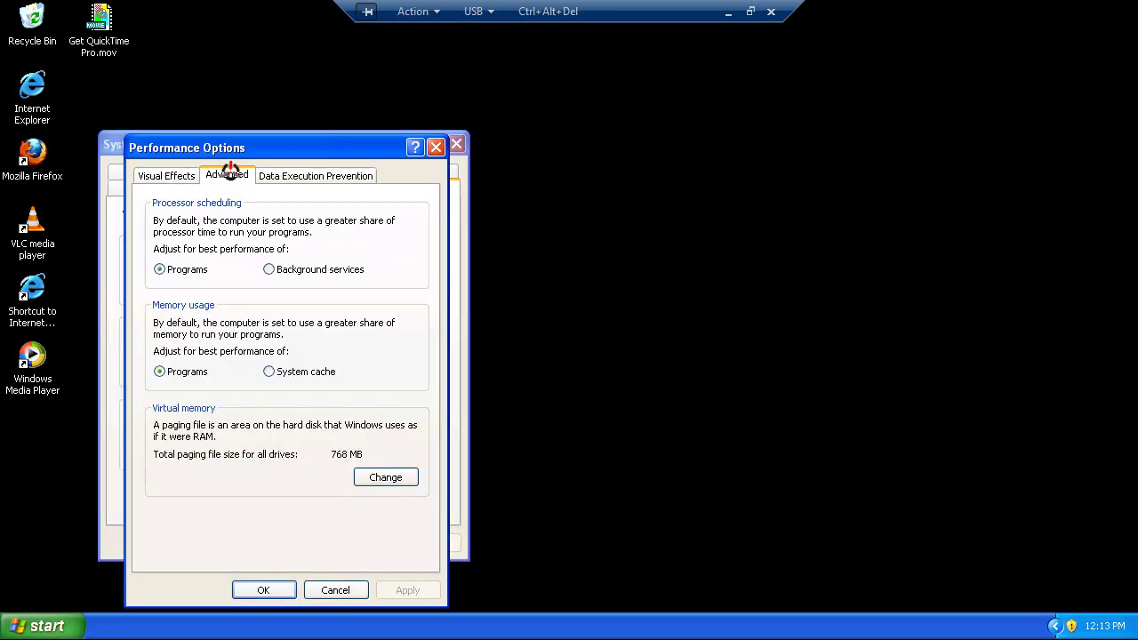
pyautogui.click(387, 477)
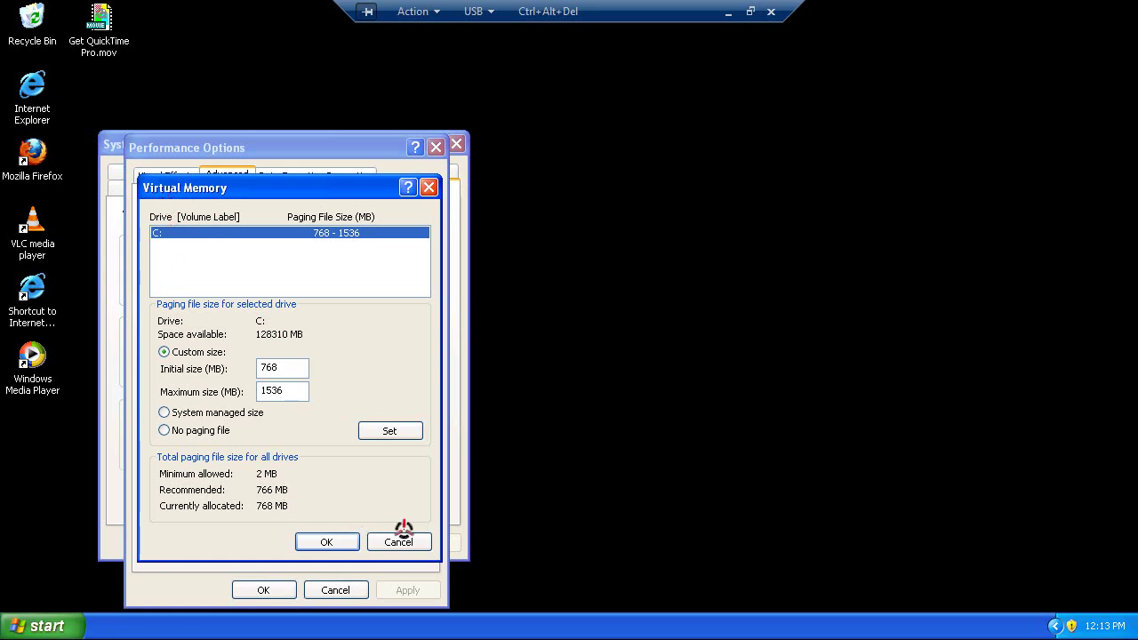
pyautogui.click(731, 13)
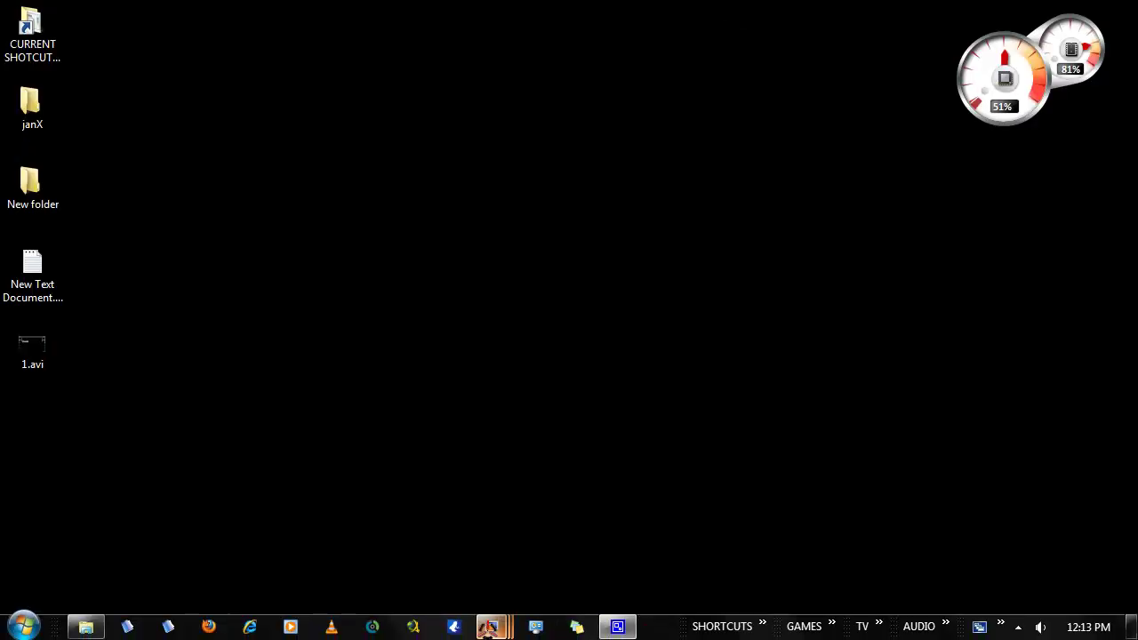
# Step: In the Windows 98 VM, switch Virtual Memory to 'Let me specify my own settings' (C: 0–15951 MB)
pyautogui.moveTo(490, 628)
pyautogui.moveTo(233, 526)
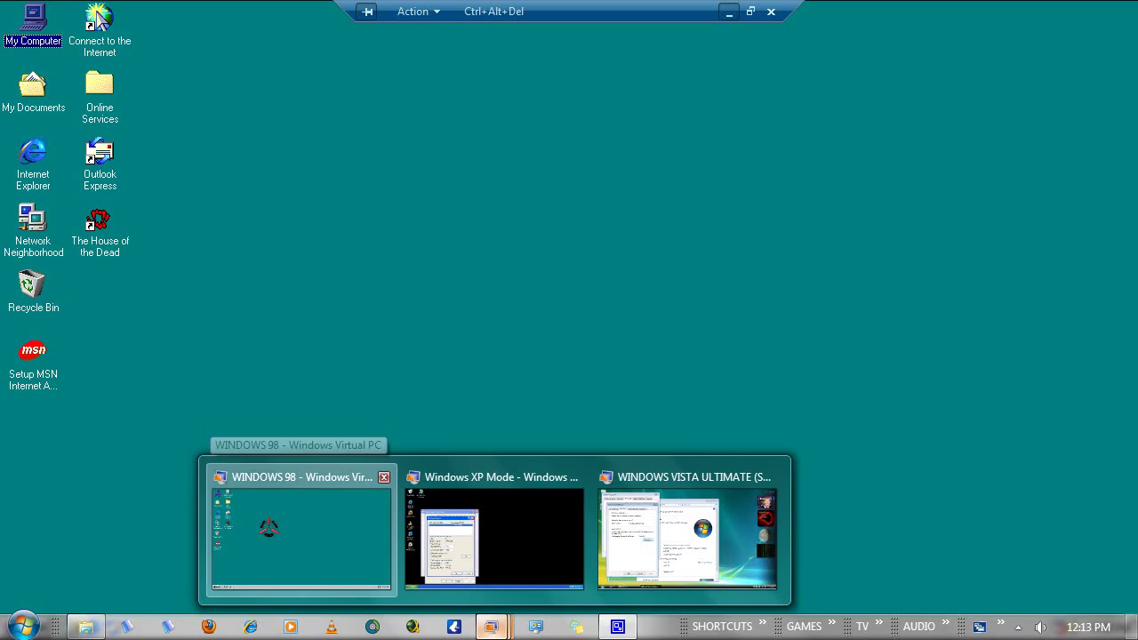
pyautogui.click(269, 527)
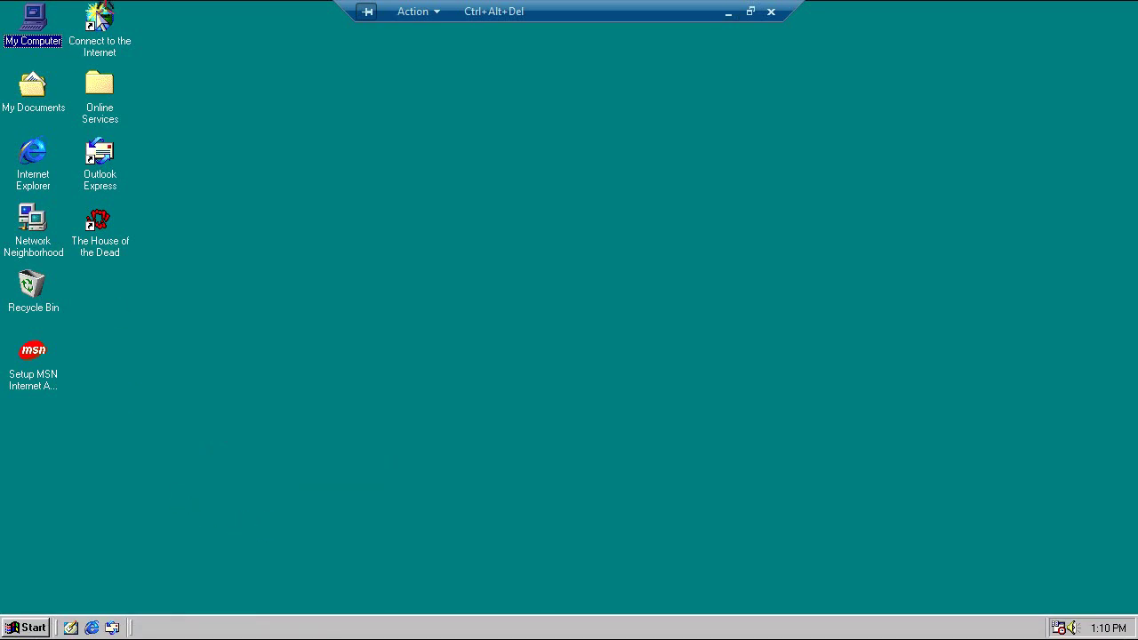
pyautogui.rightClick(47, 16)
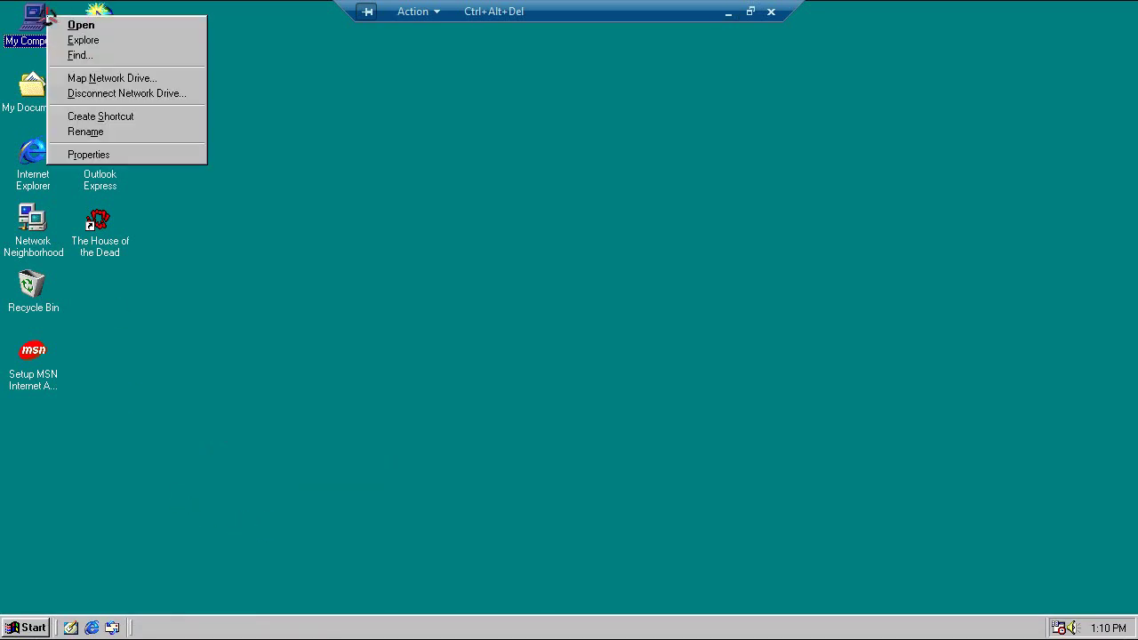
pyautogui.click(117, 152)
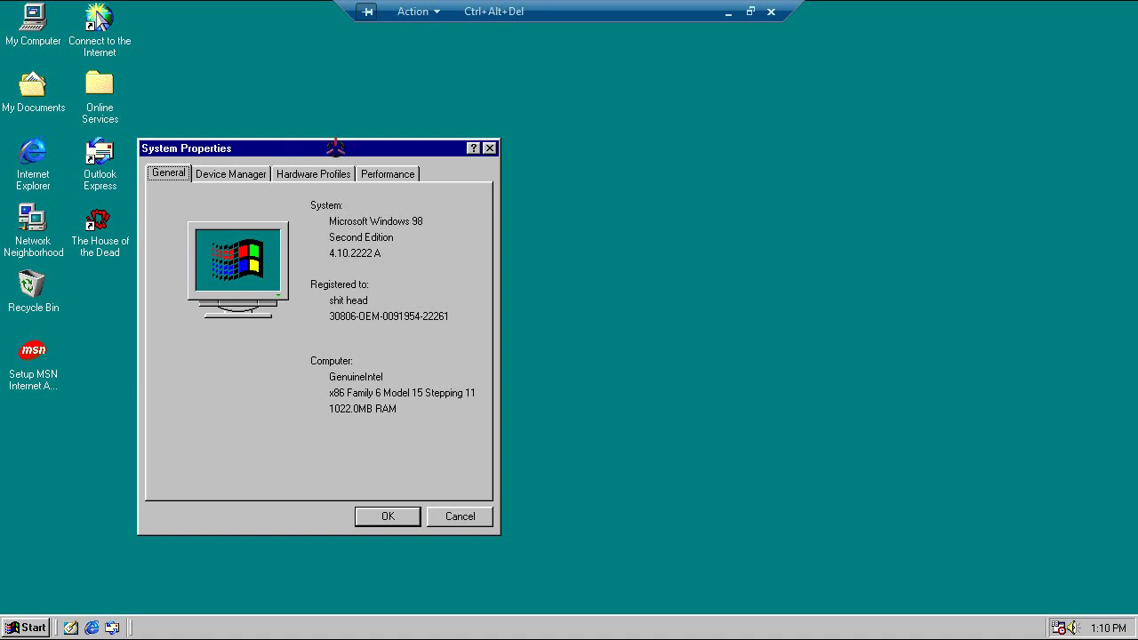
pyautogui.click(392, 171)
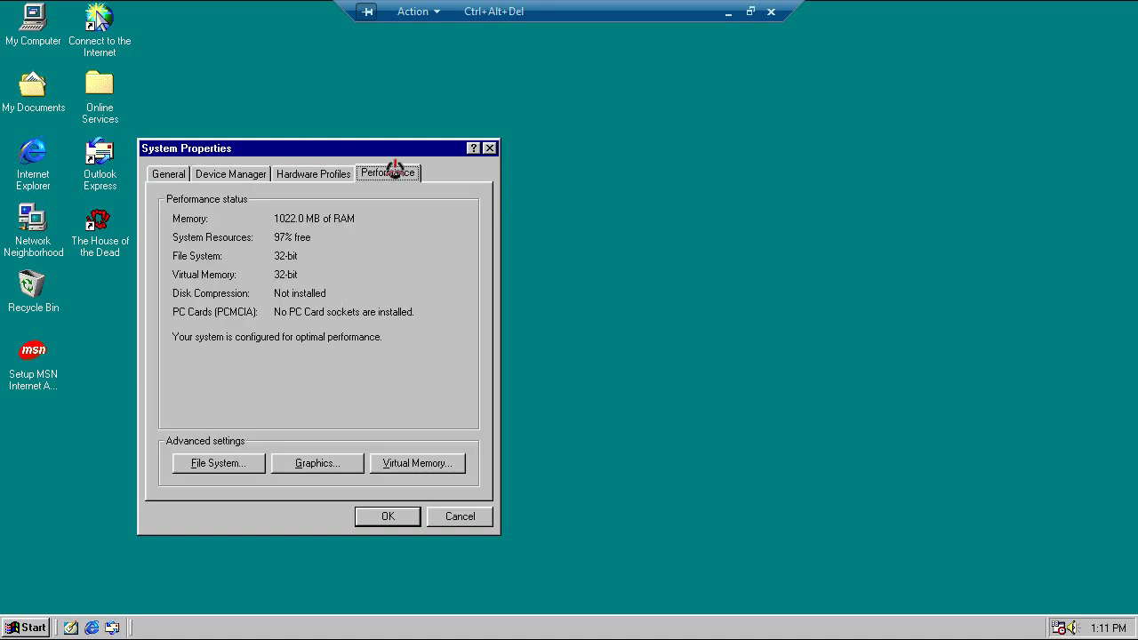
pyautogui.click(403, 461)
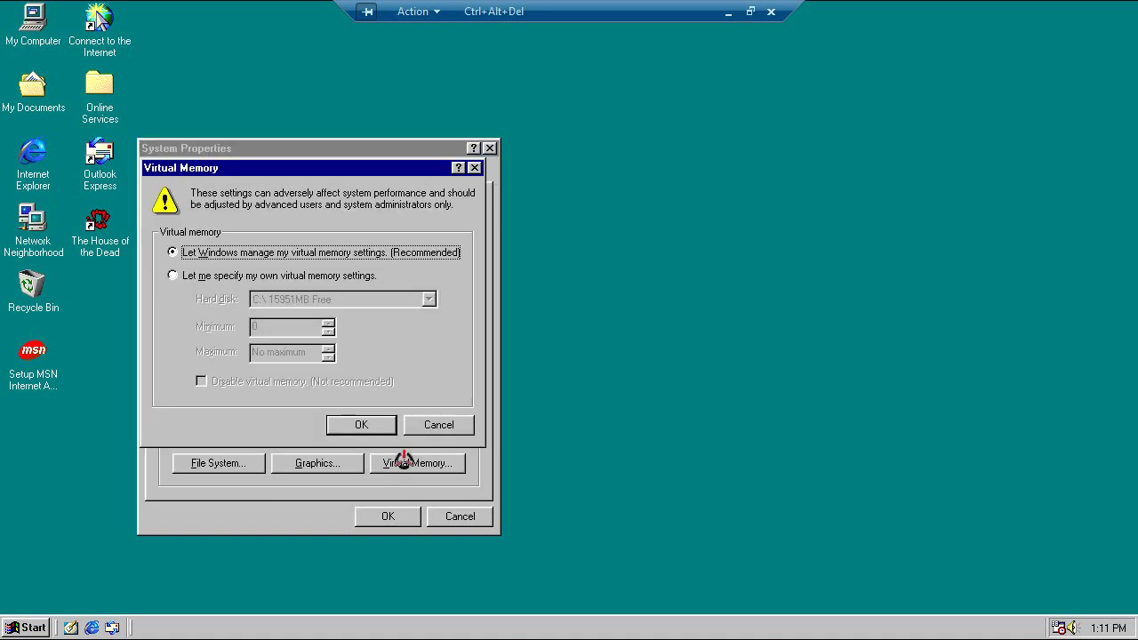
pyautogui.click(209, 275)
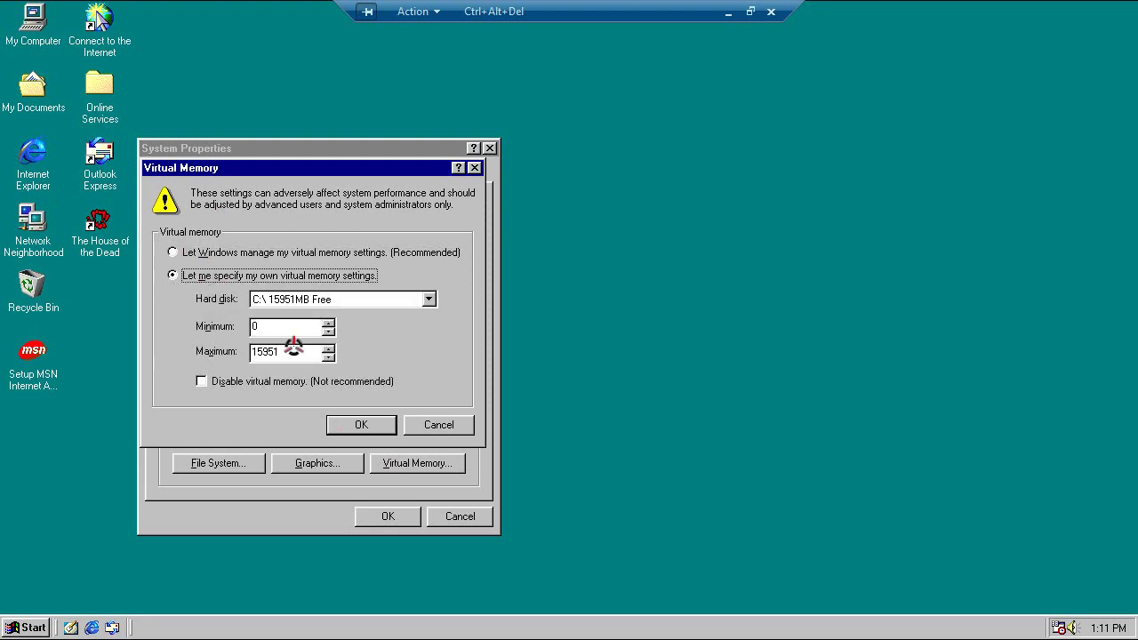